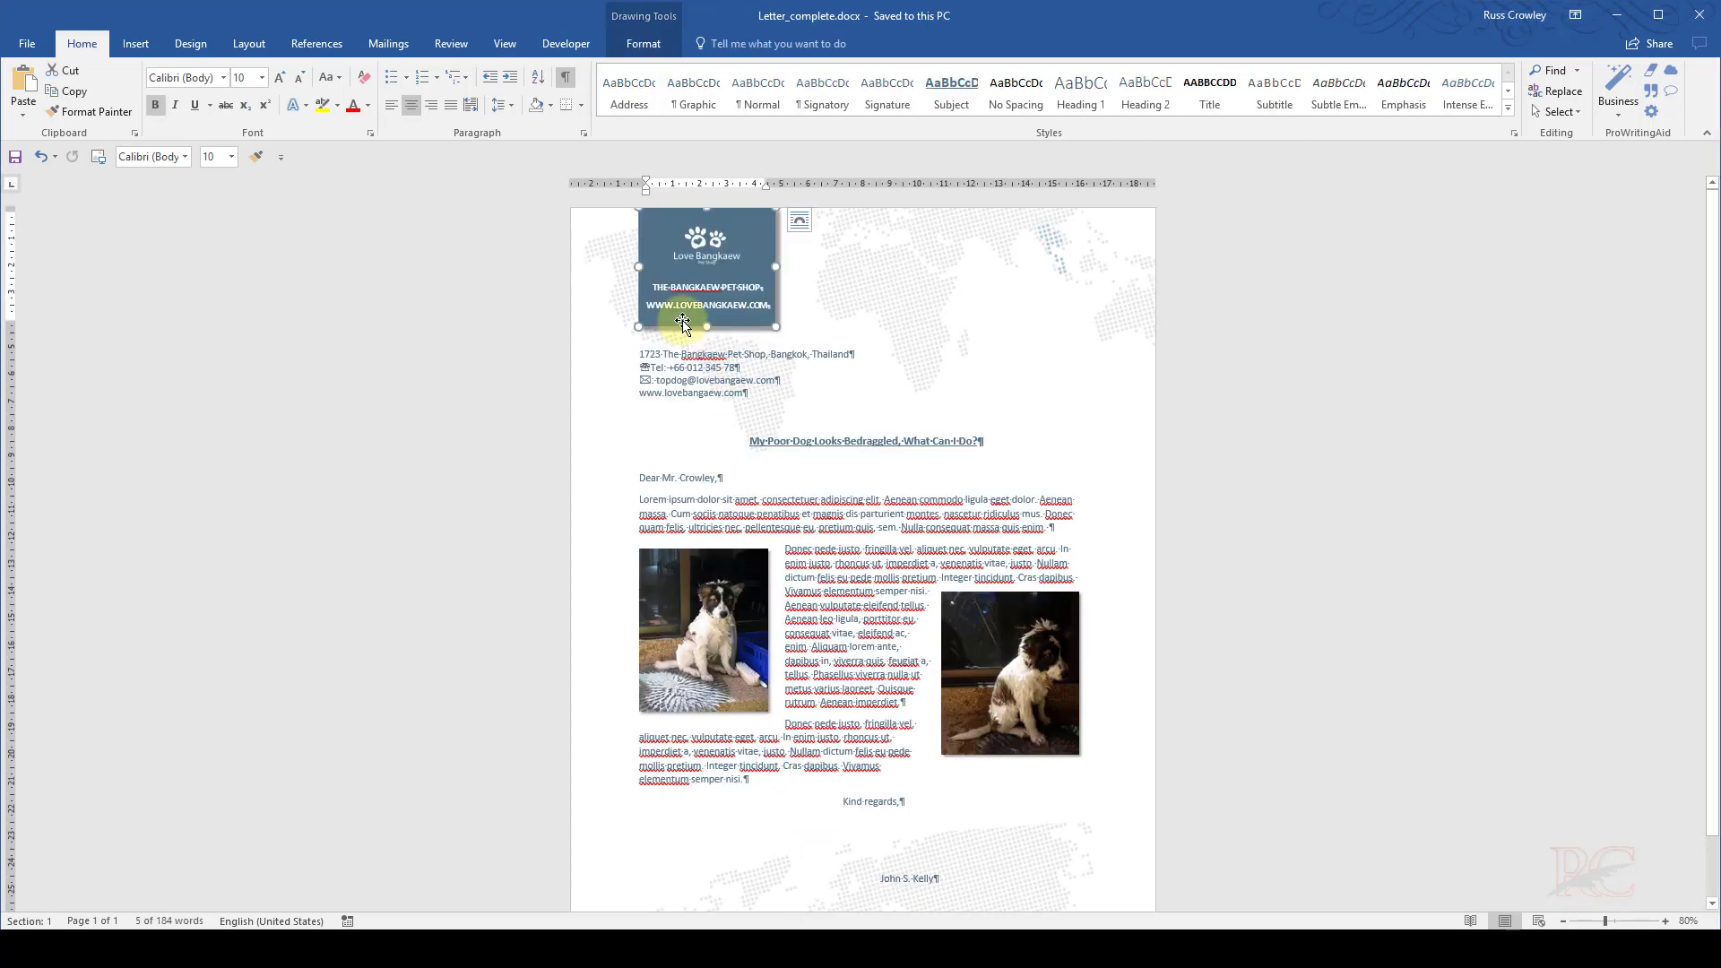
- Switch to Letter_complete.docx and click into the letter's address lines
left_click(697, 367)
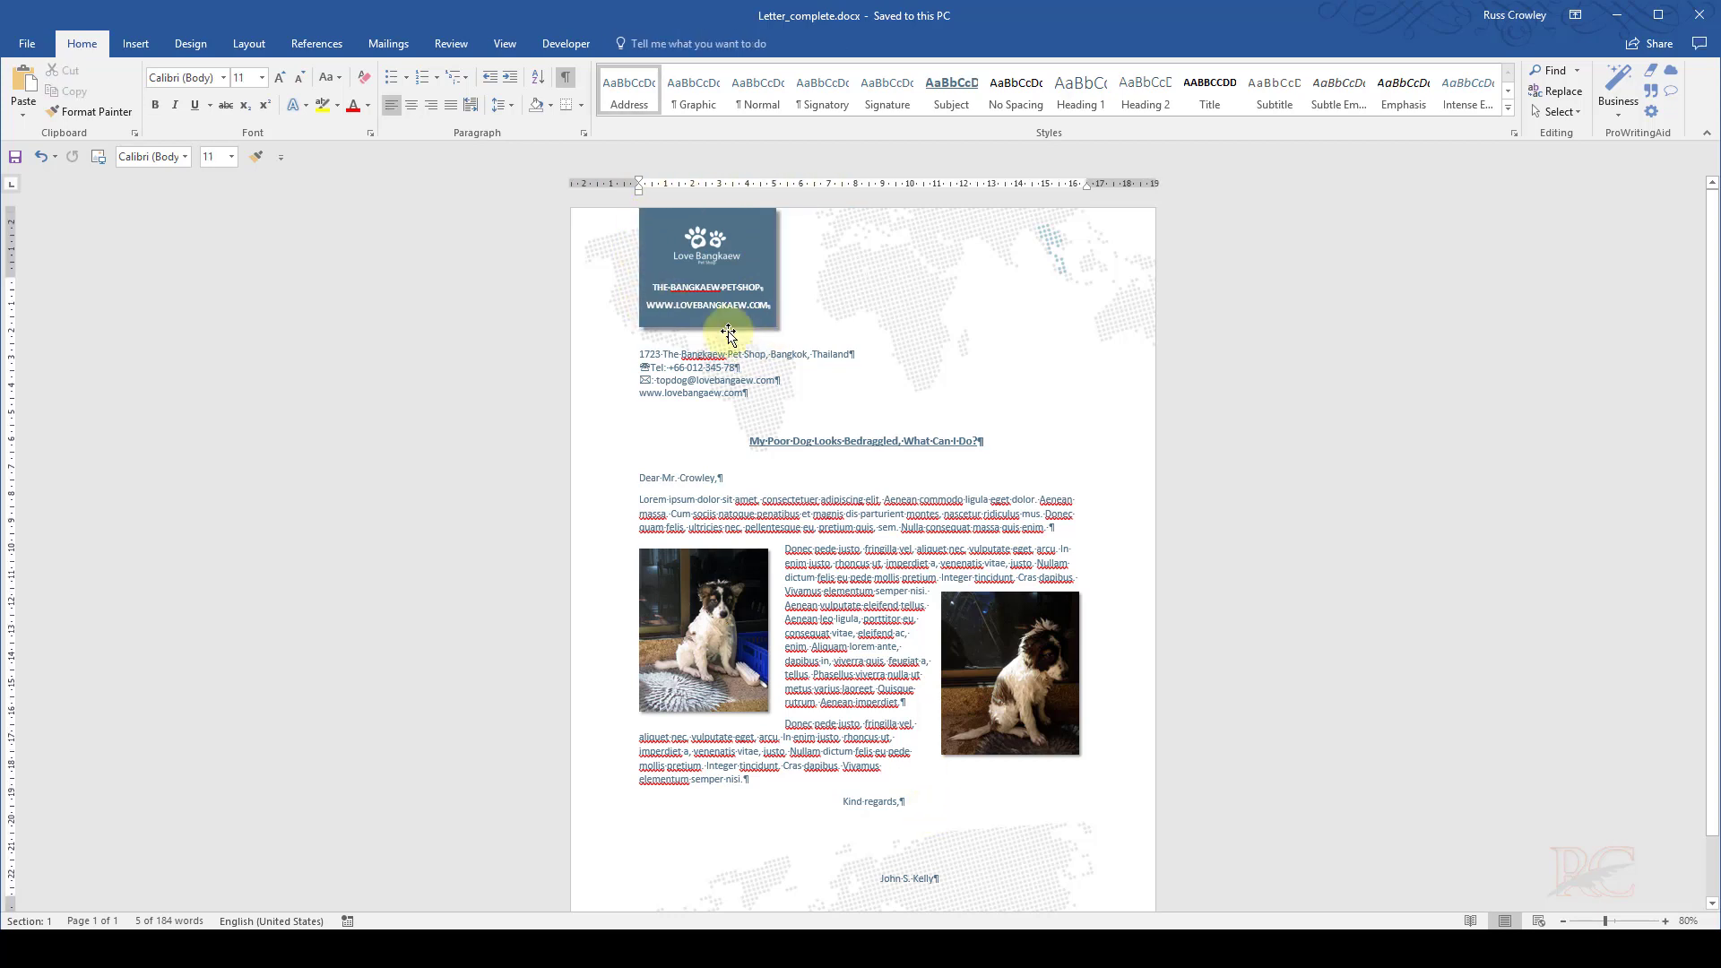
left_click(728, 334)
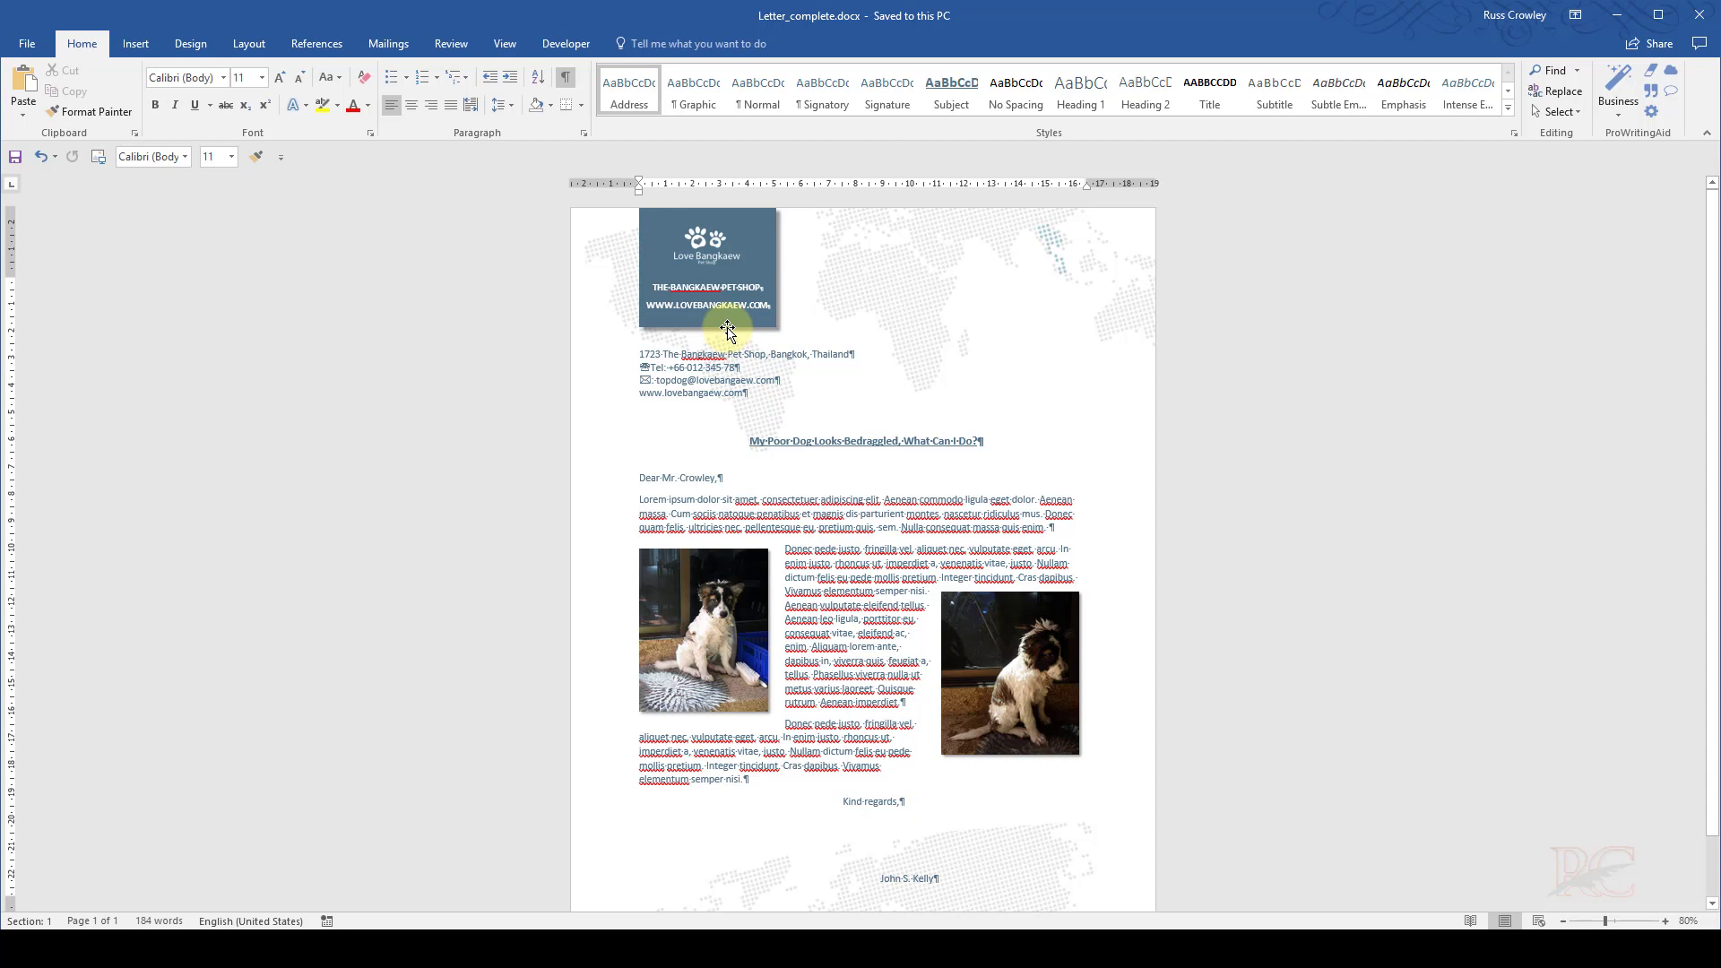
left_click(728, 333)
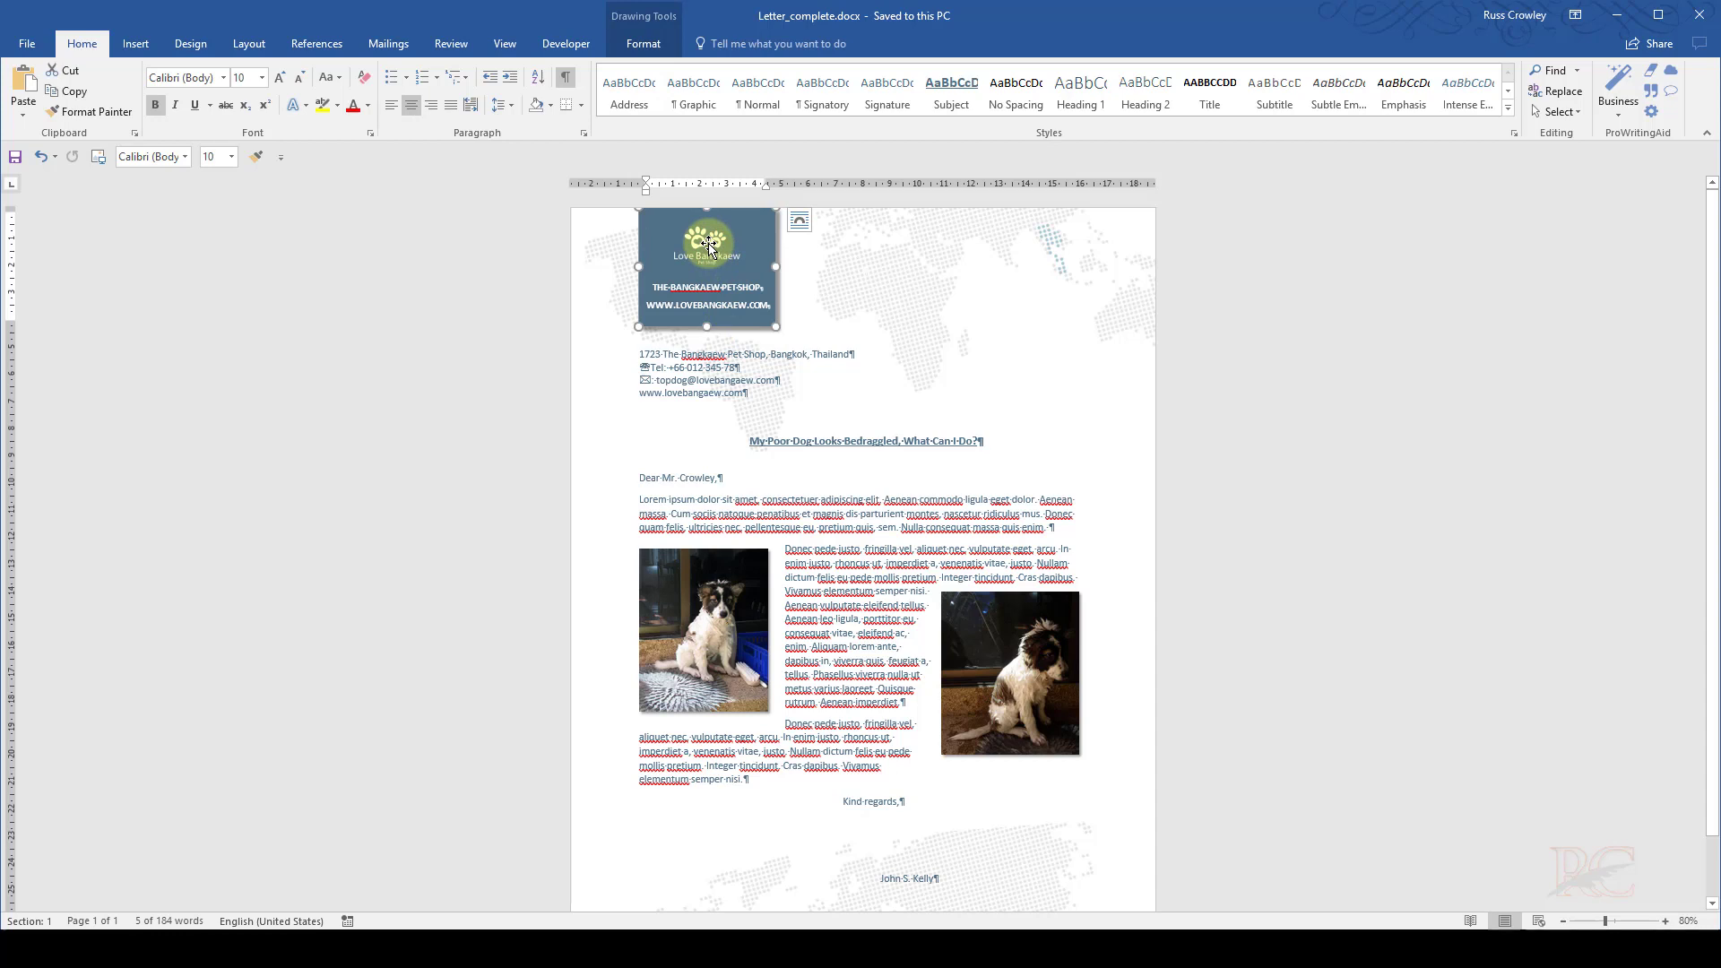
left_click(700, 290)
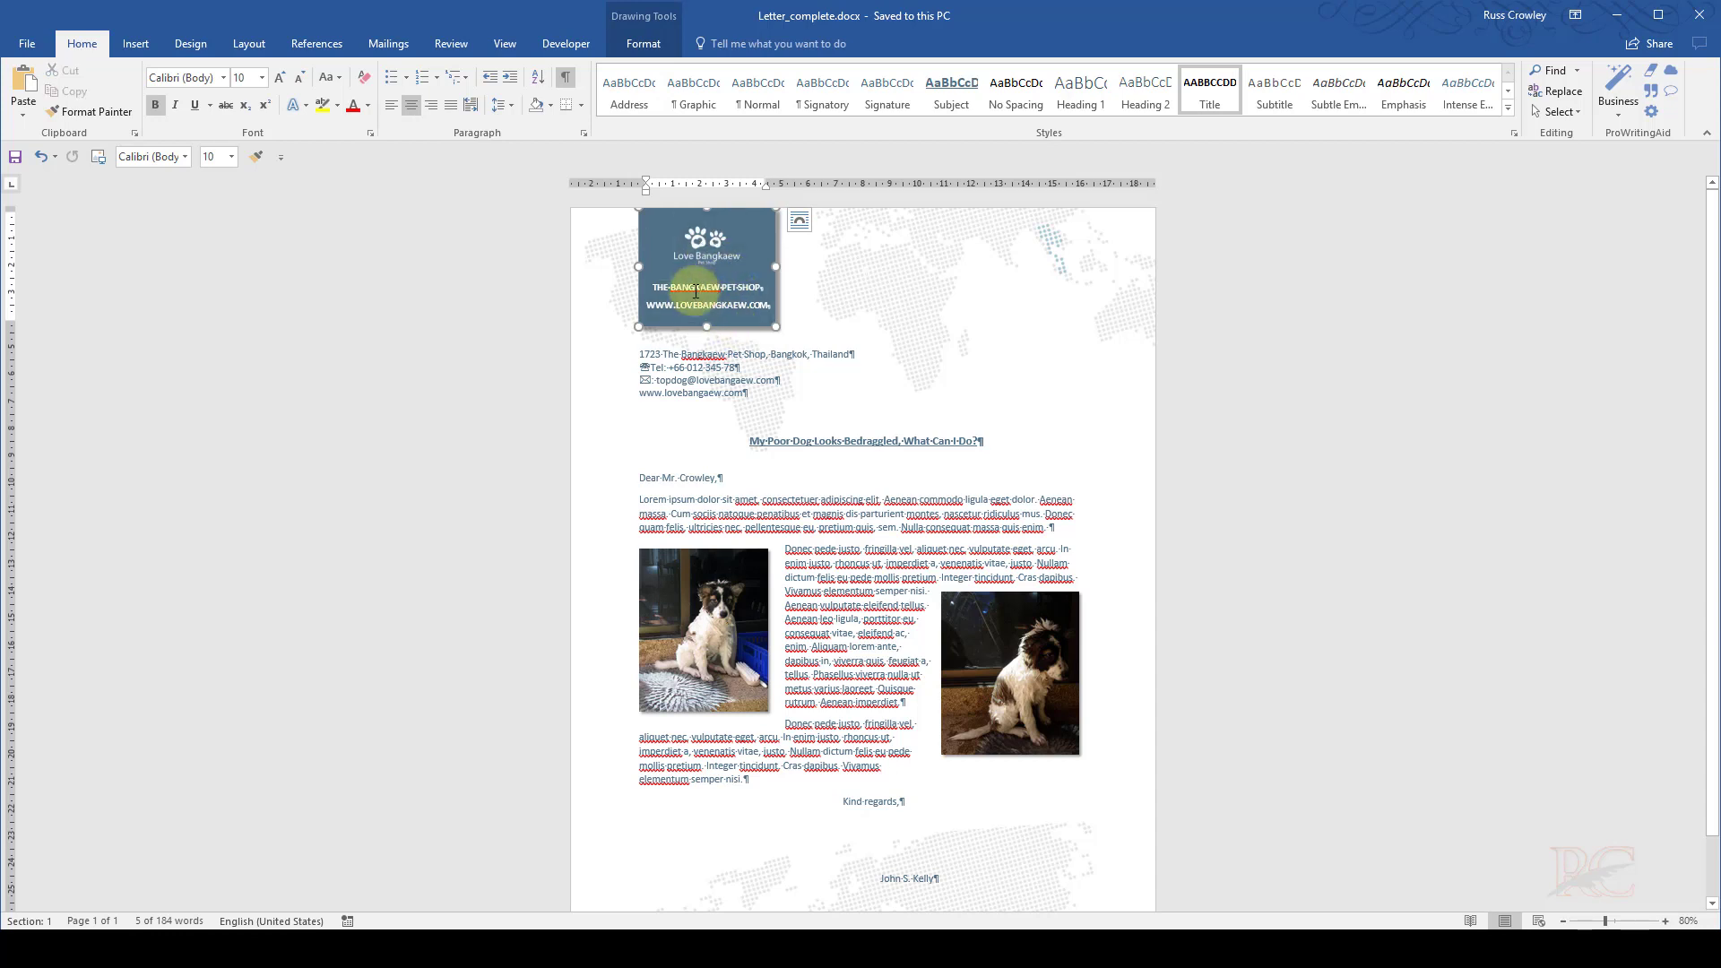
left_click(682, 305)
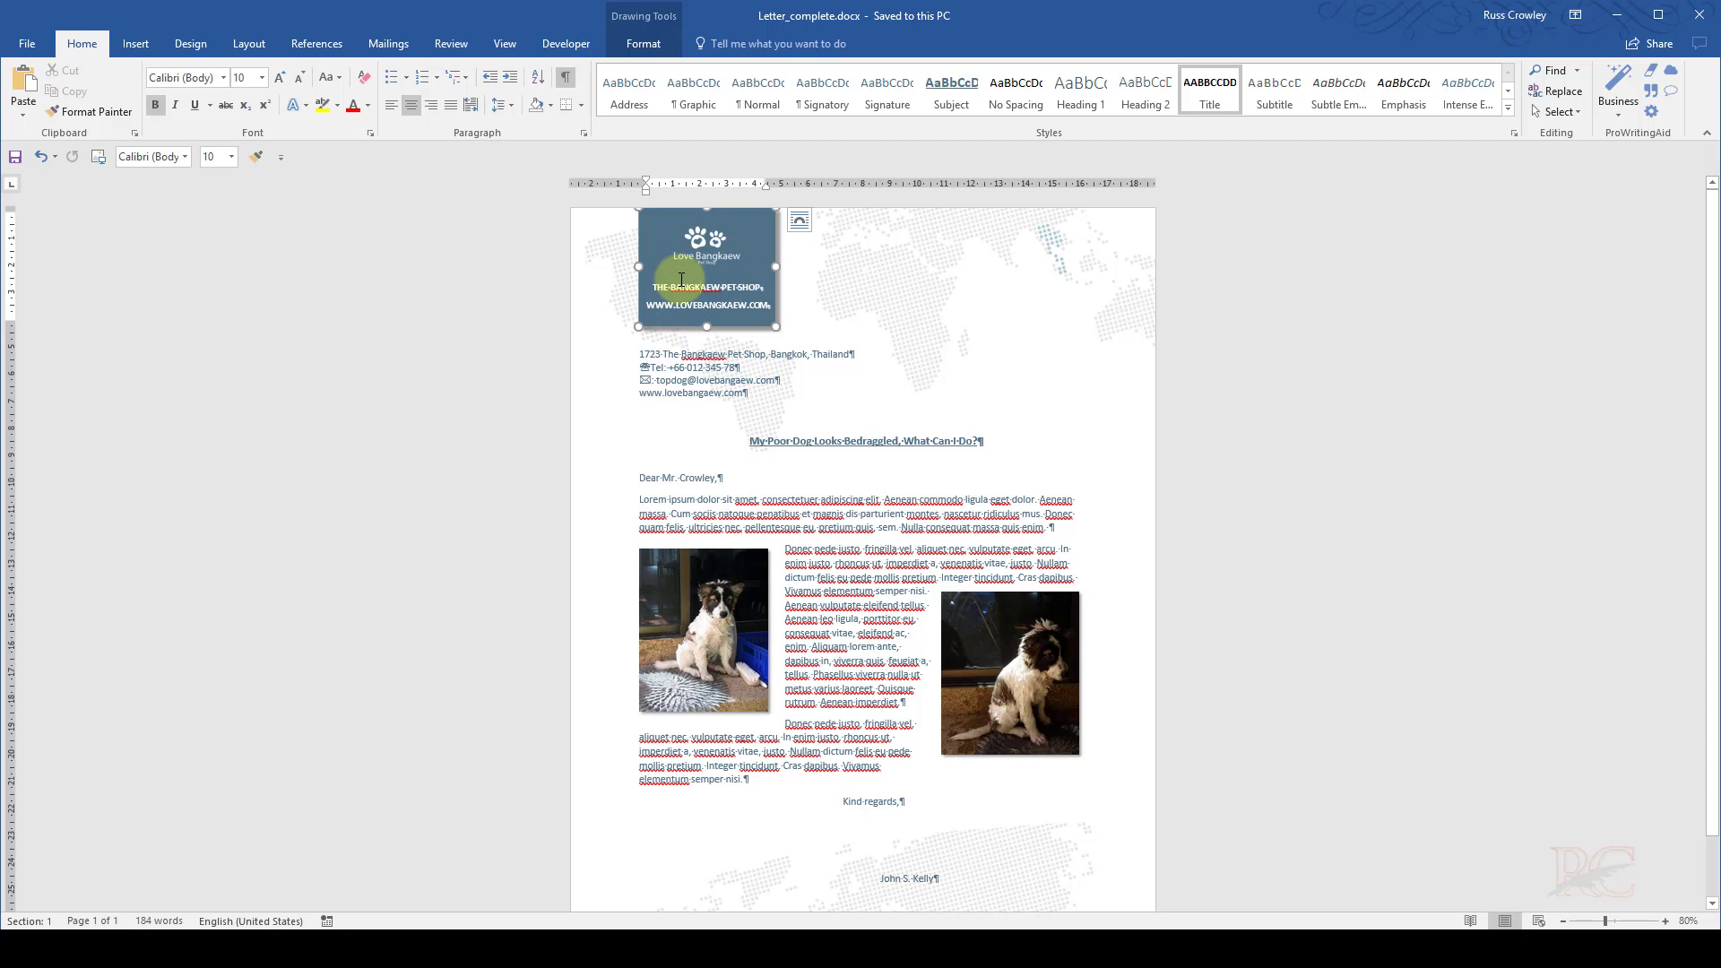
left_click(676, 354)
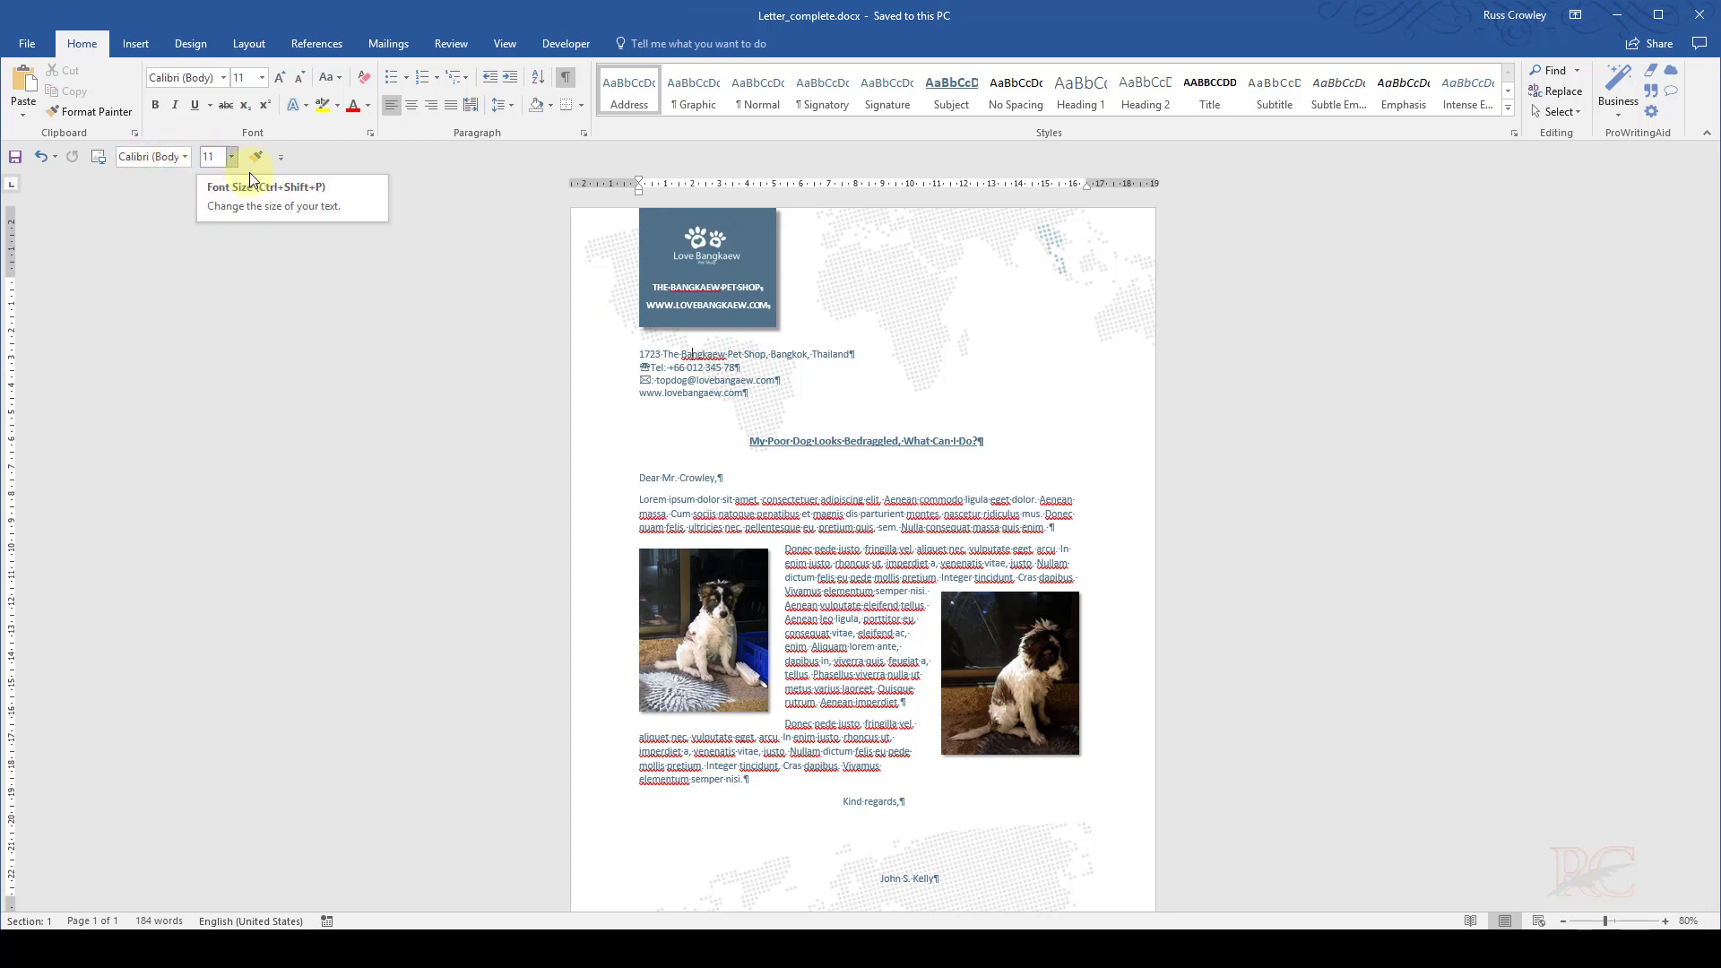
left_click(681, 304)
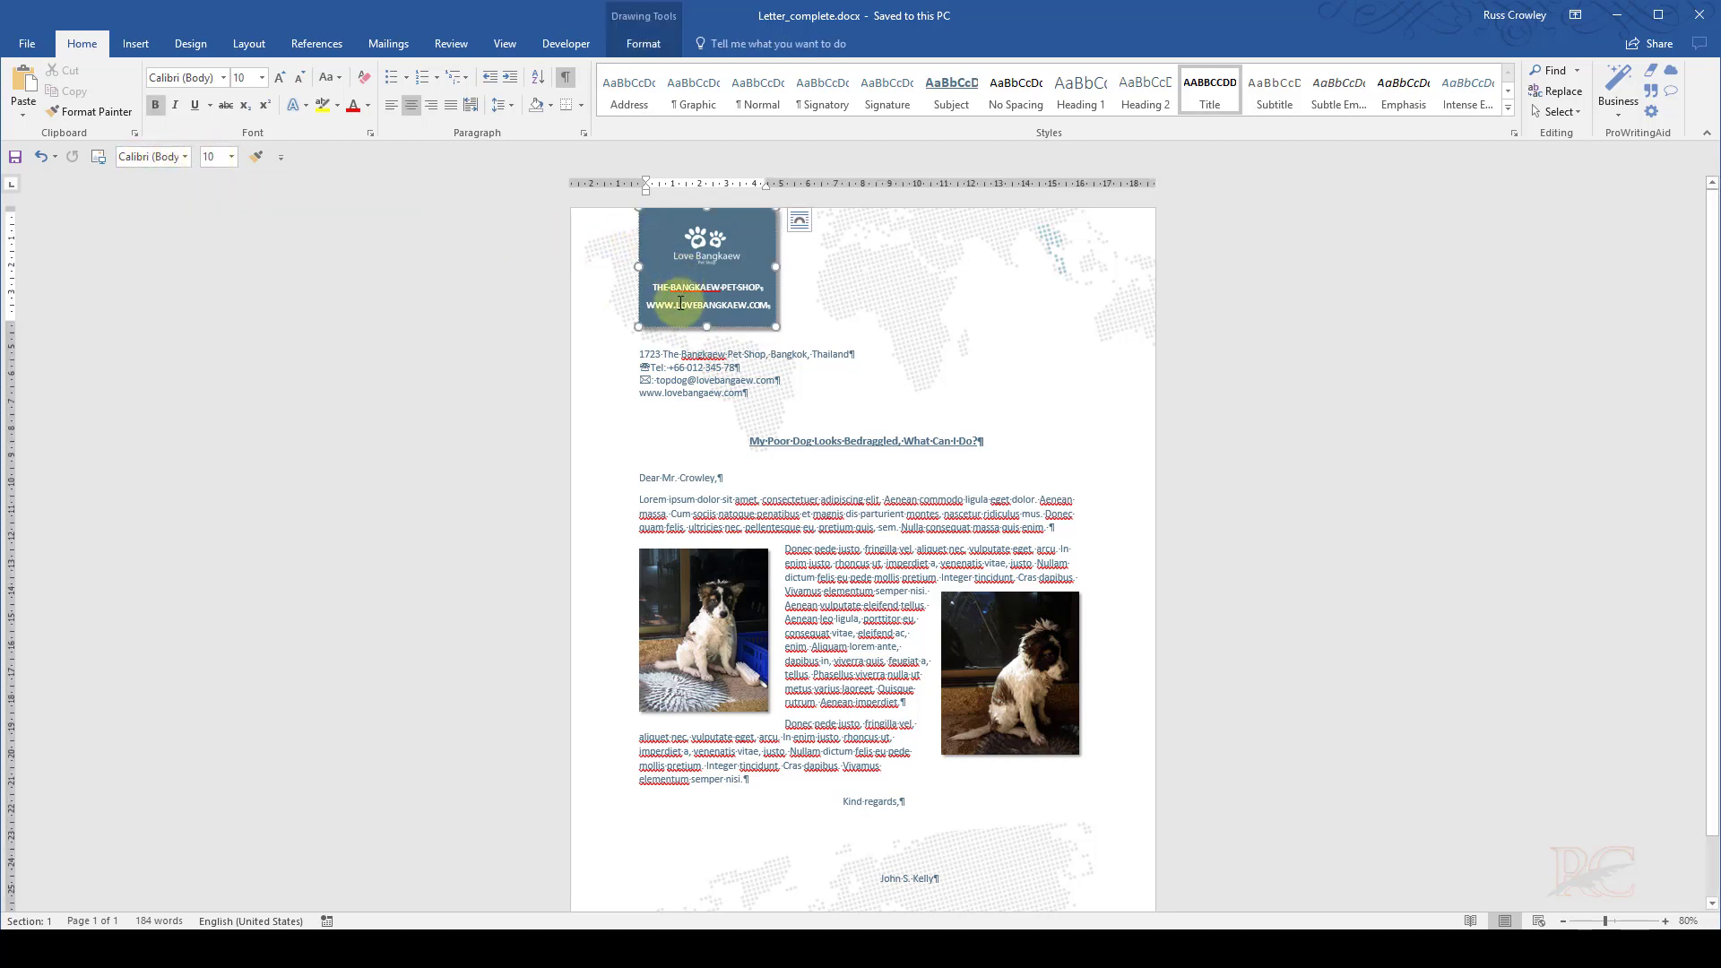
left_click(439, 43)
left_click(391, 45)
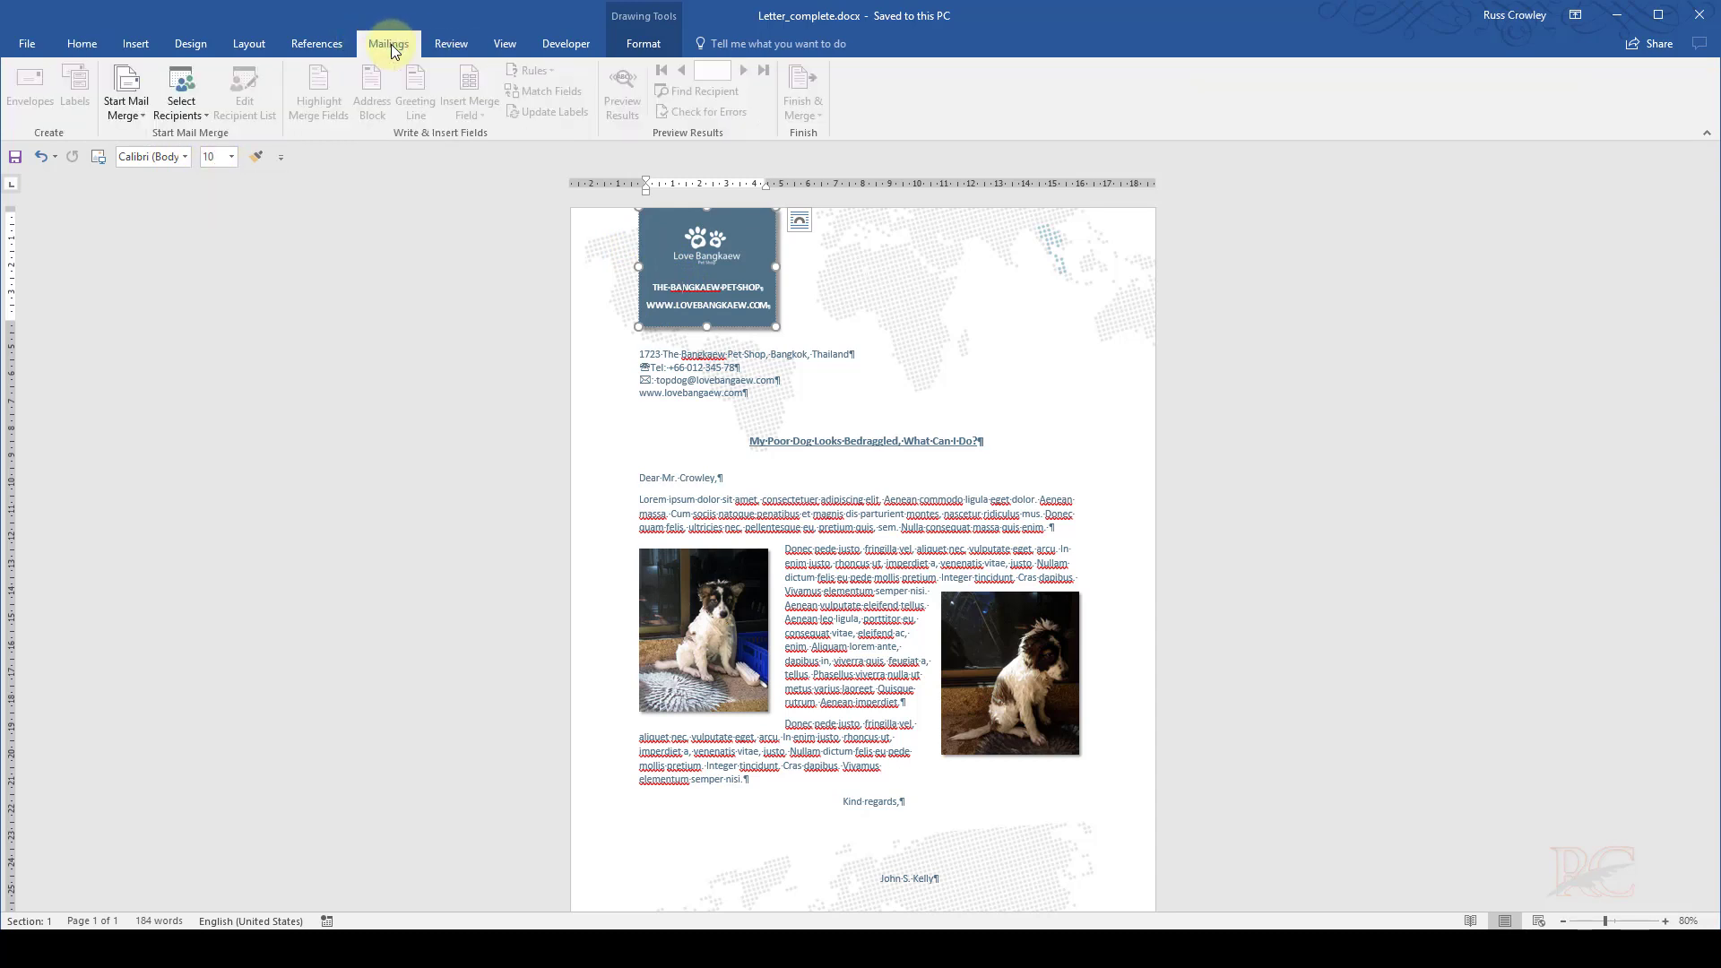
left_click(83, 45)
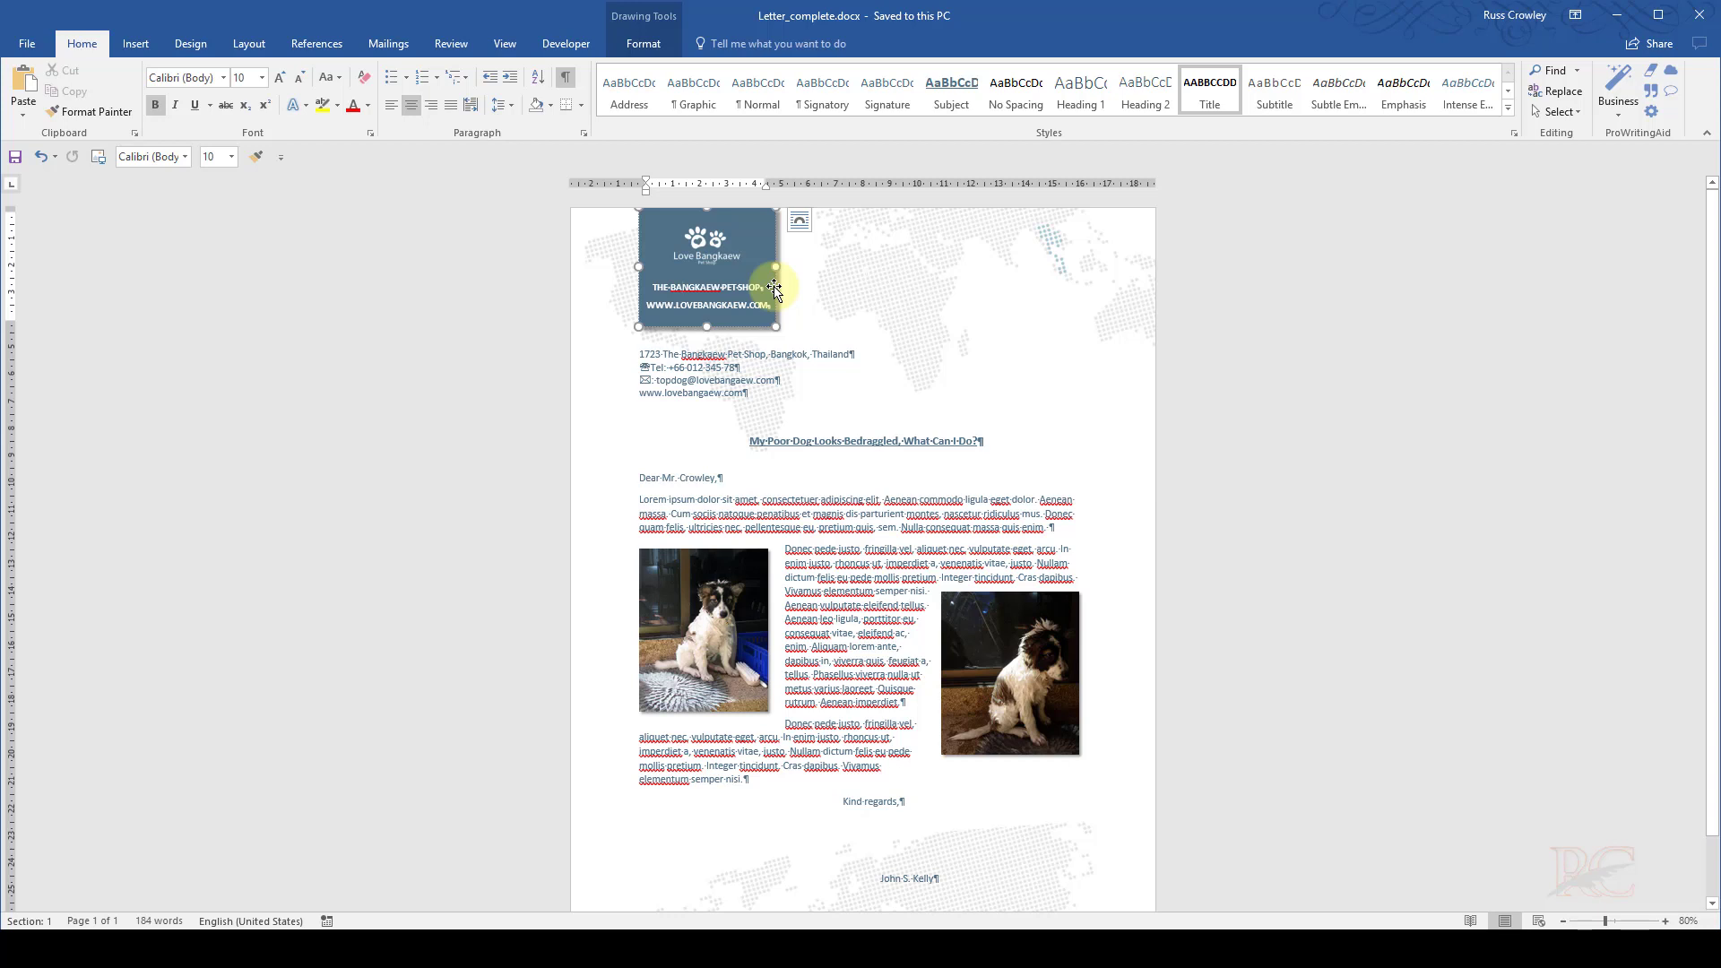
- Open the logo box's Layout dialog, review its absolute vertical position, then view its top-and-bottom wrapping
right_click(776, 291)
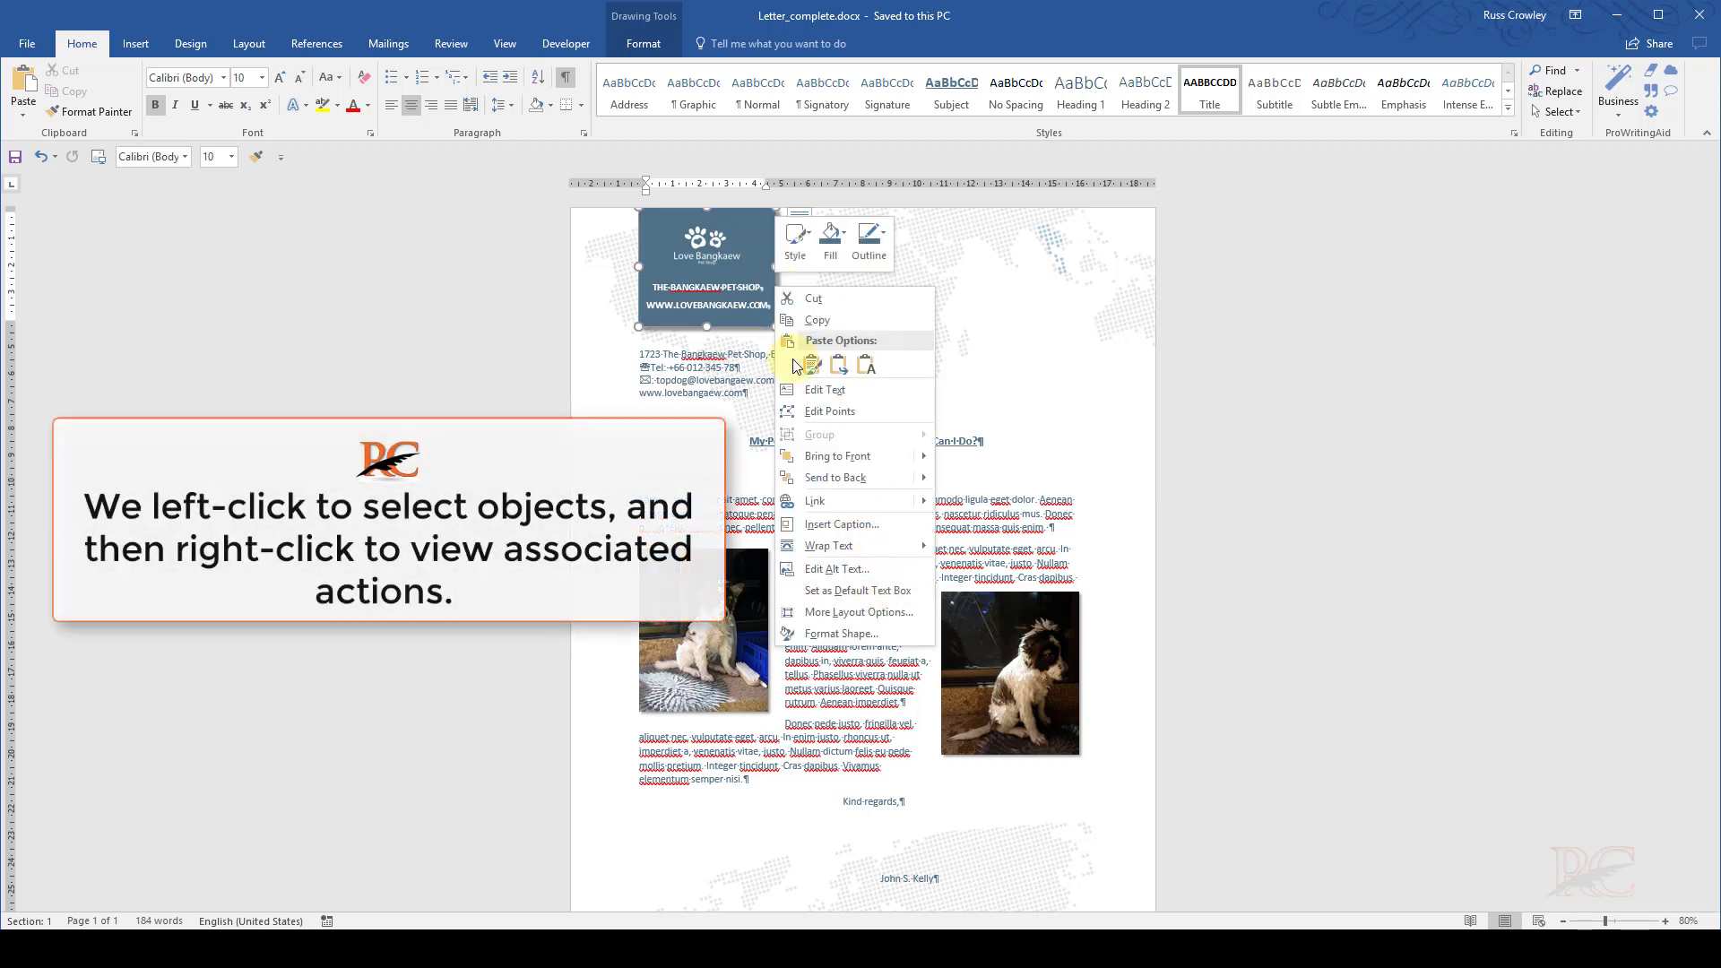
left_click(866, 617)
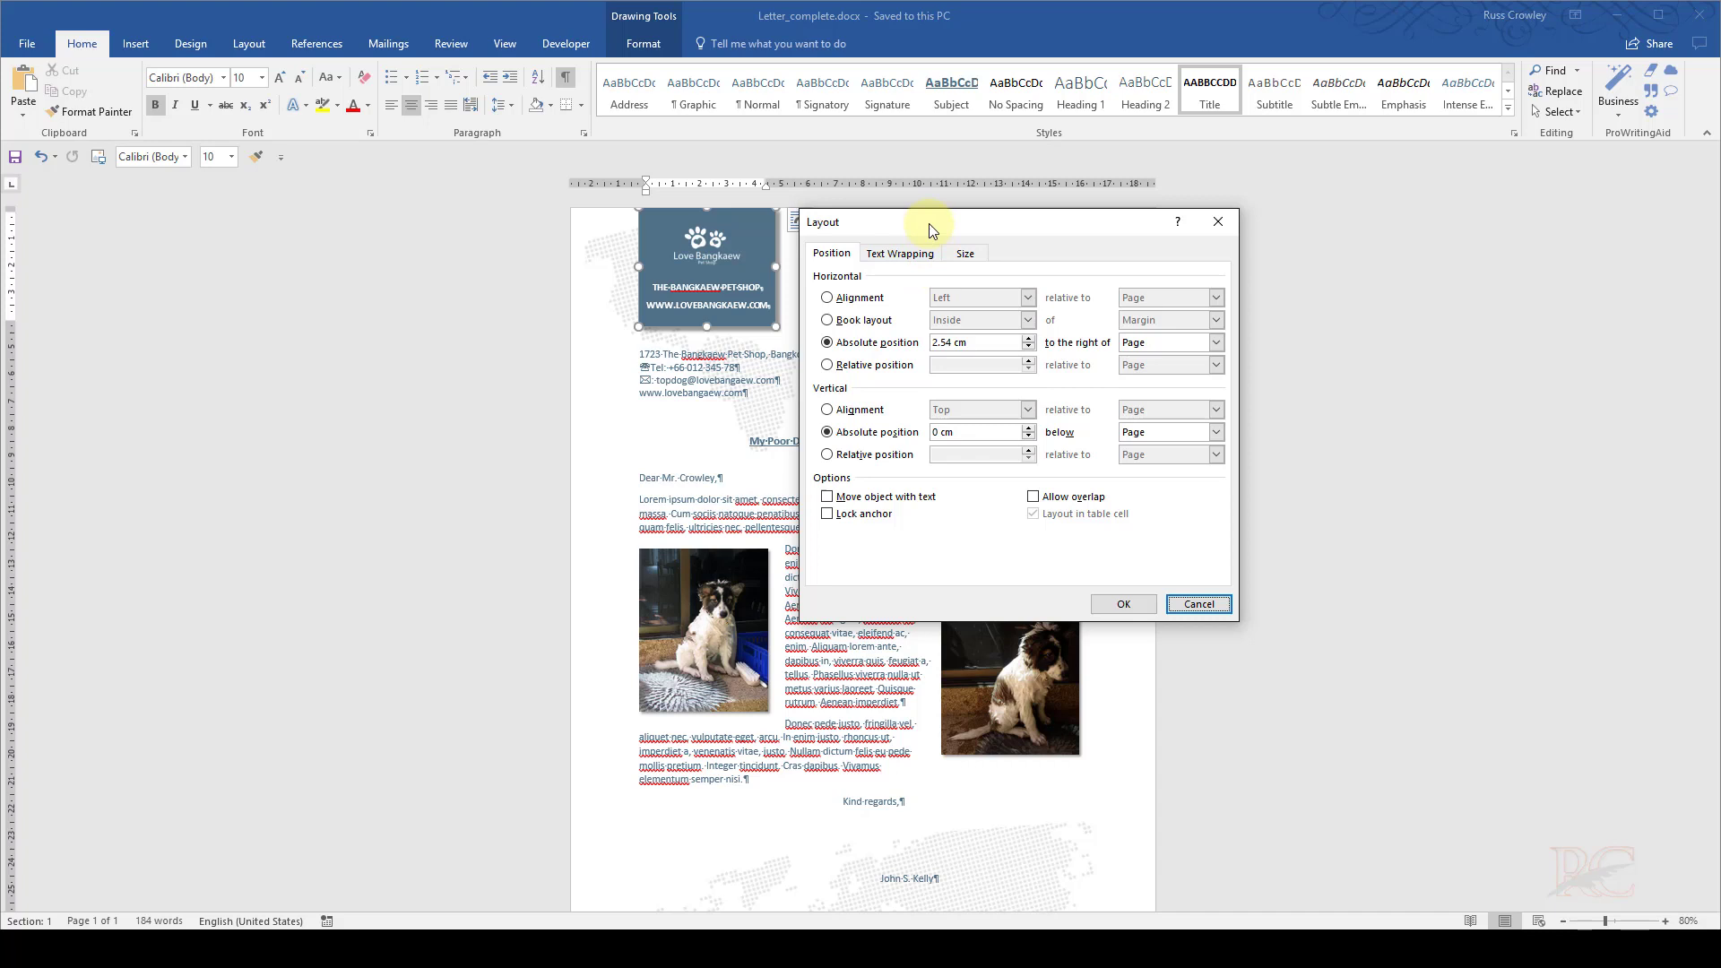
left_click_drag(929, 228, 813, 357)
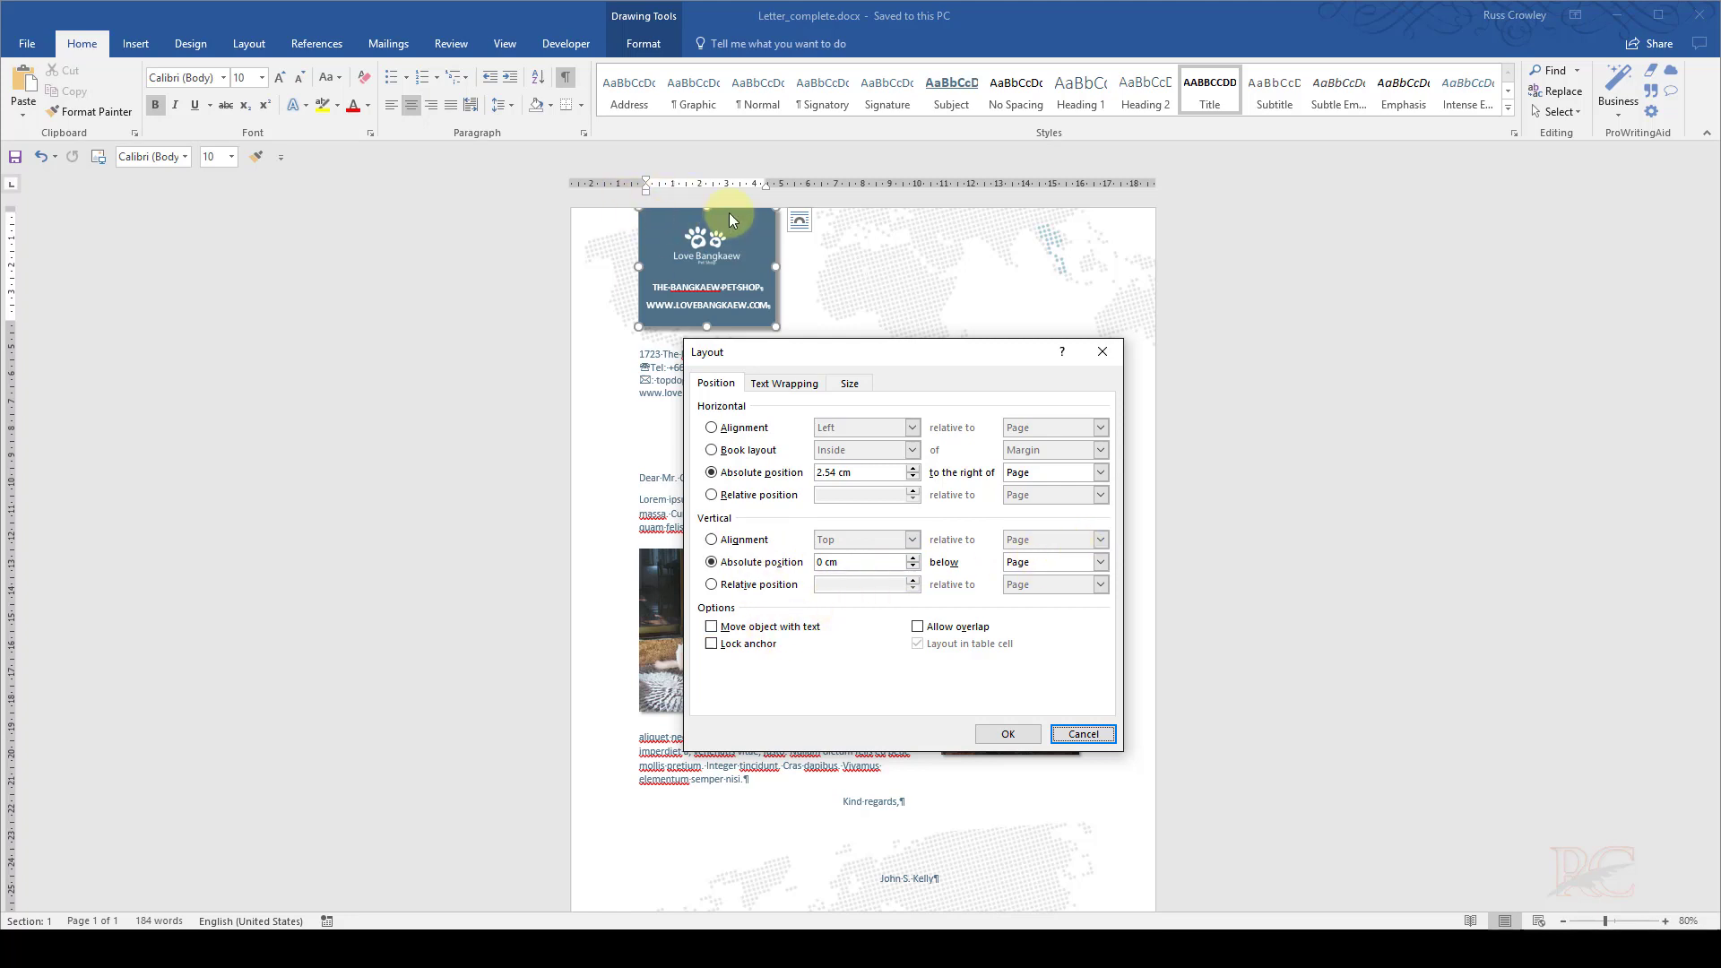
left_click(757, 539)
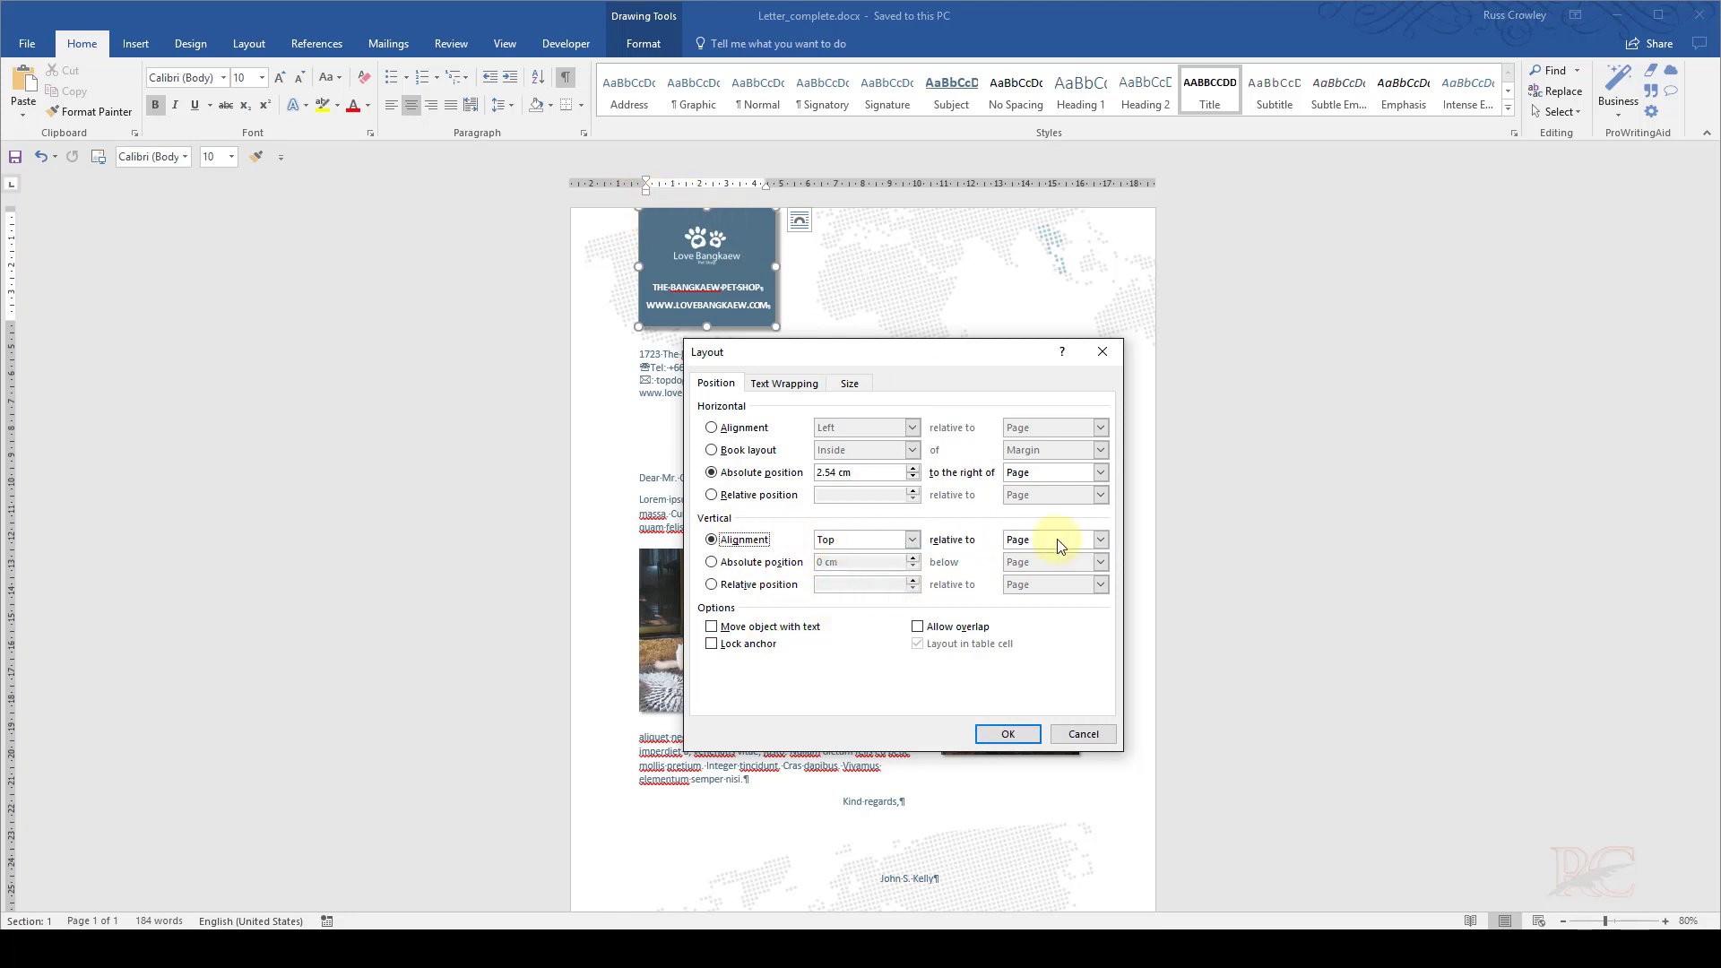
left_click(780, 565)
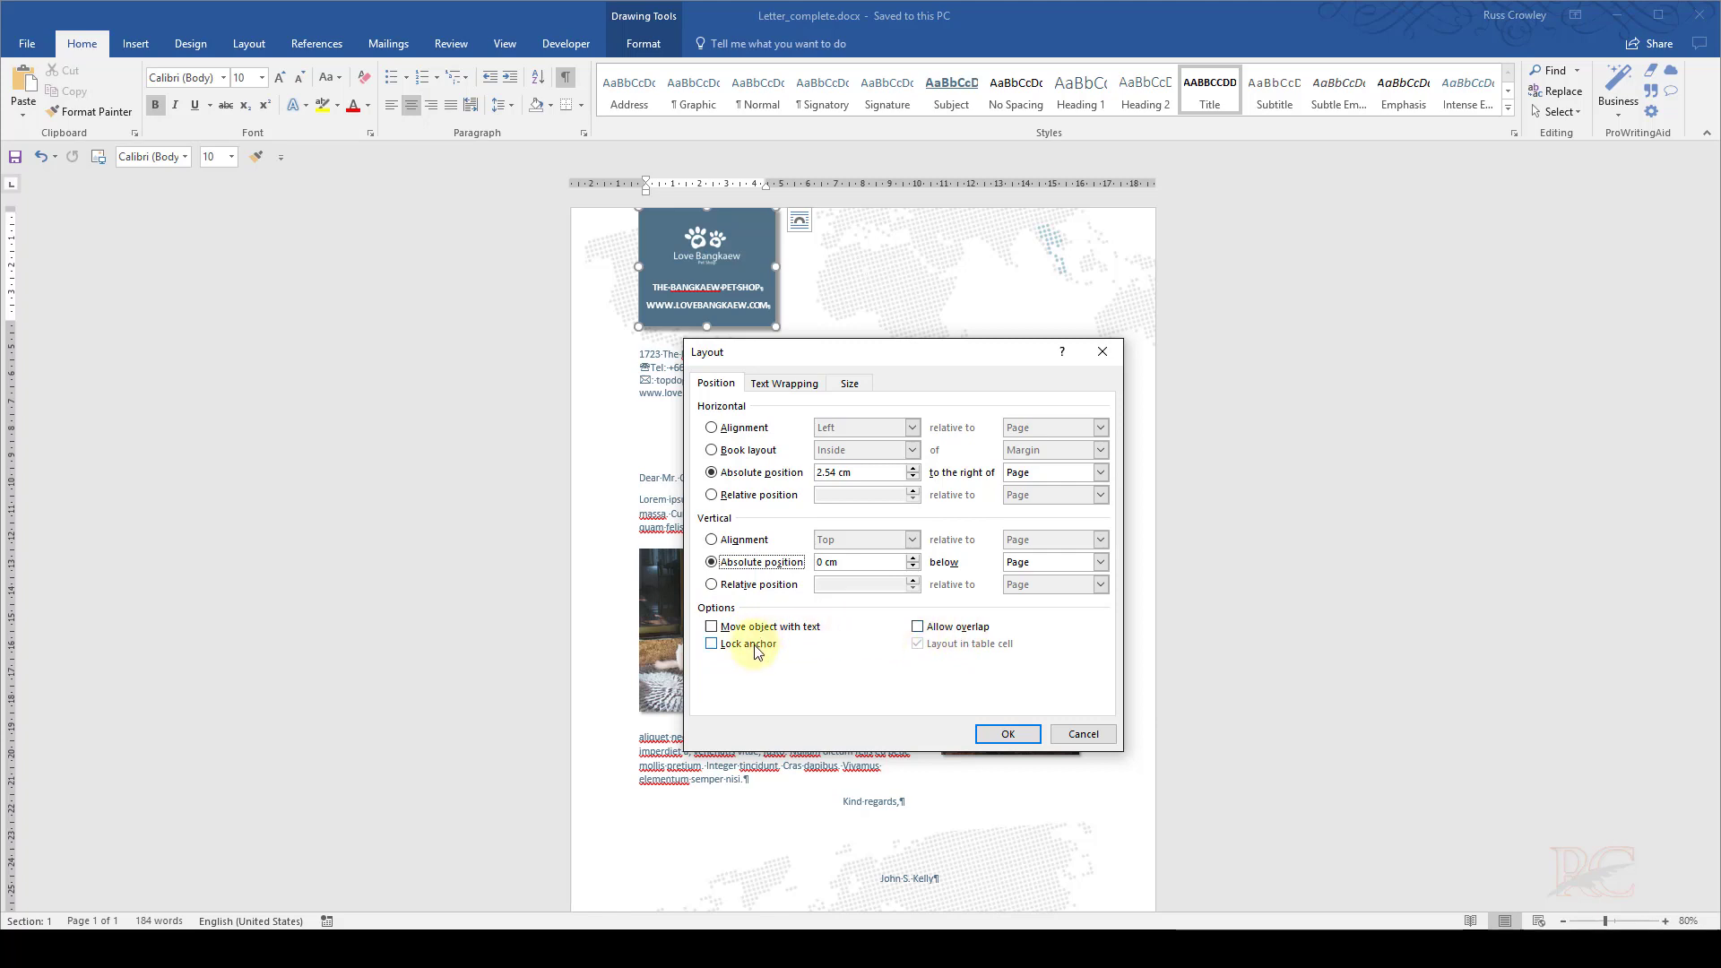
left_click(794, 395)
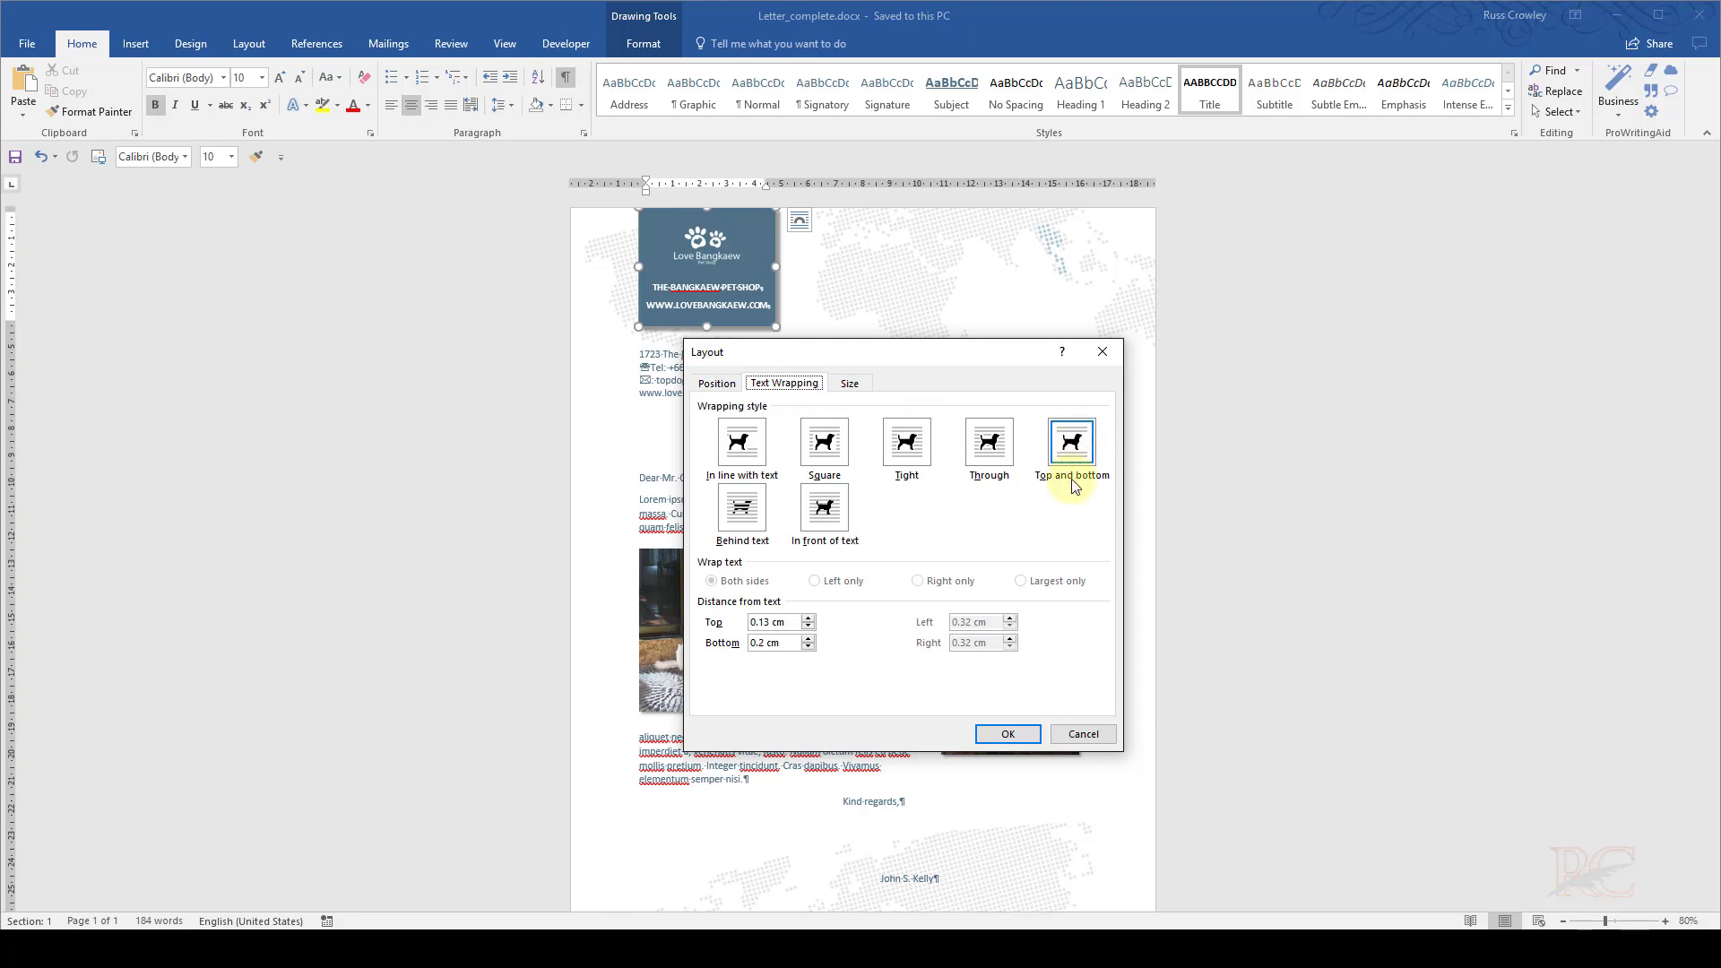
- Check the logo box's 0.2 cm bottom distance and its 4.4 cm height, 5 cm width at 100% scale
left_click(780, 641)
left_click_drag(780, 640, 713, 645)
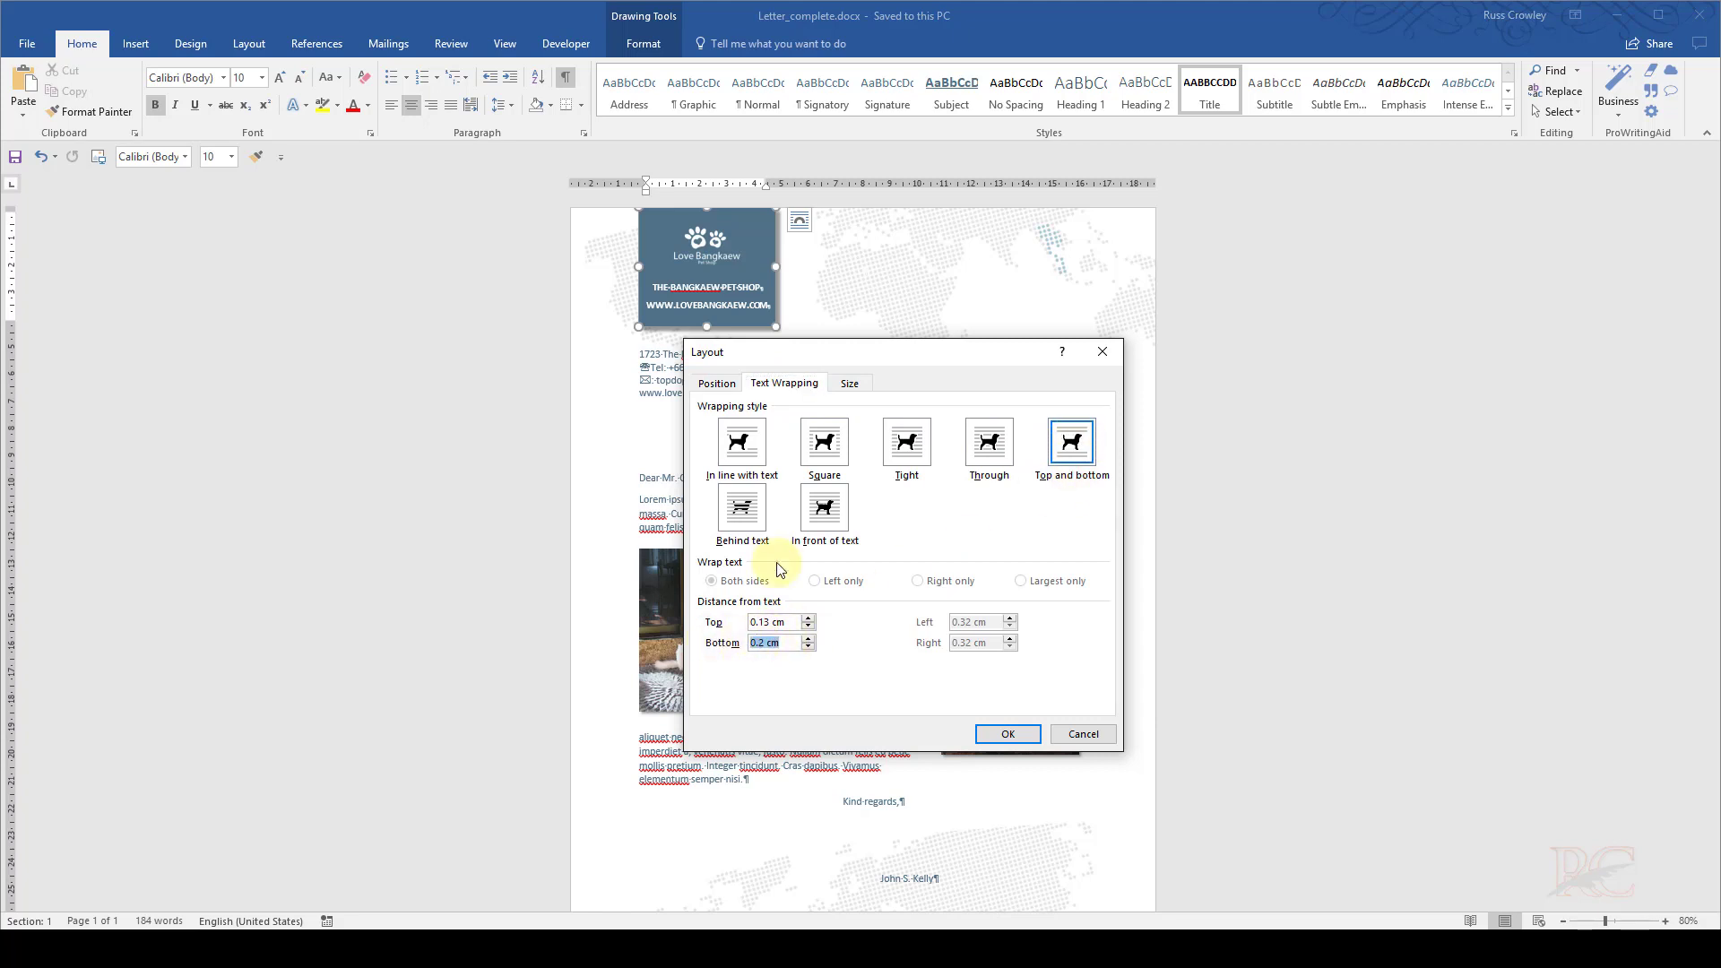
left_click(850, 385)
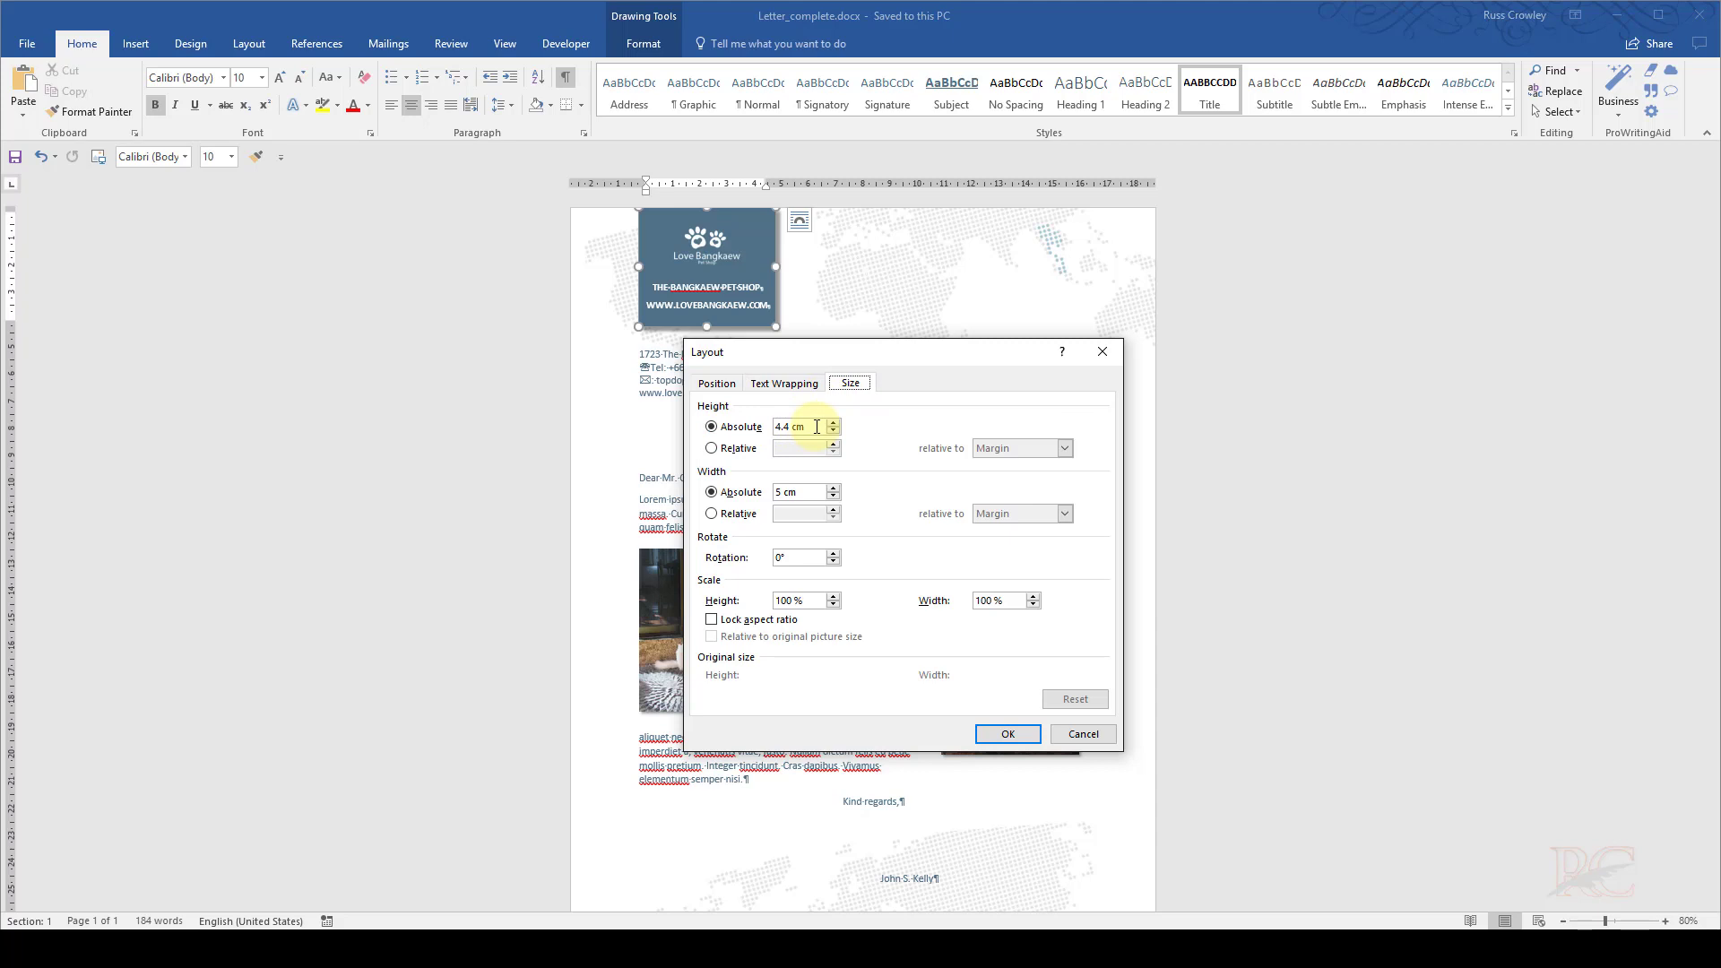
left_click_drag(817, 427, 767, 427)
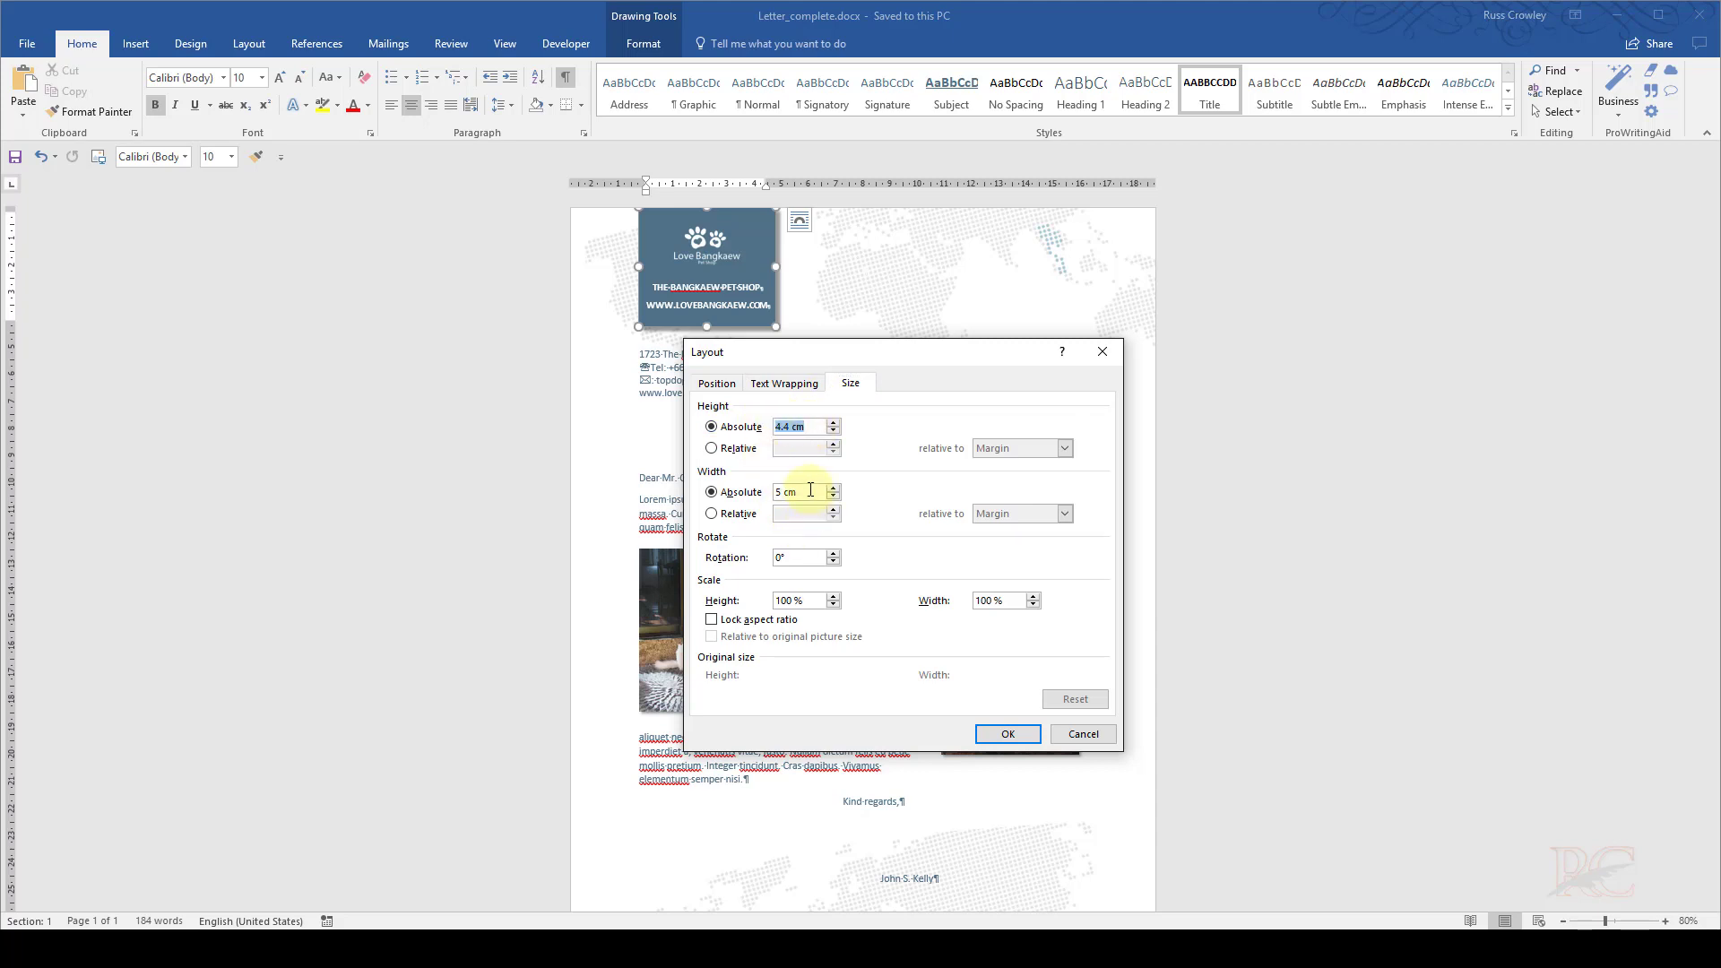
left_click_drag(810, 491, 760, 493)
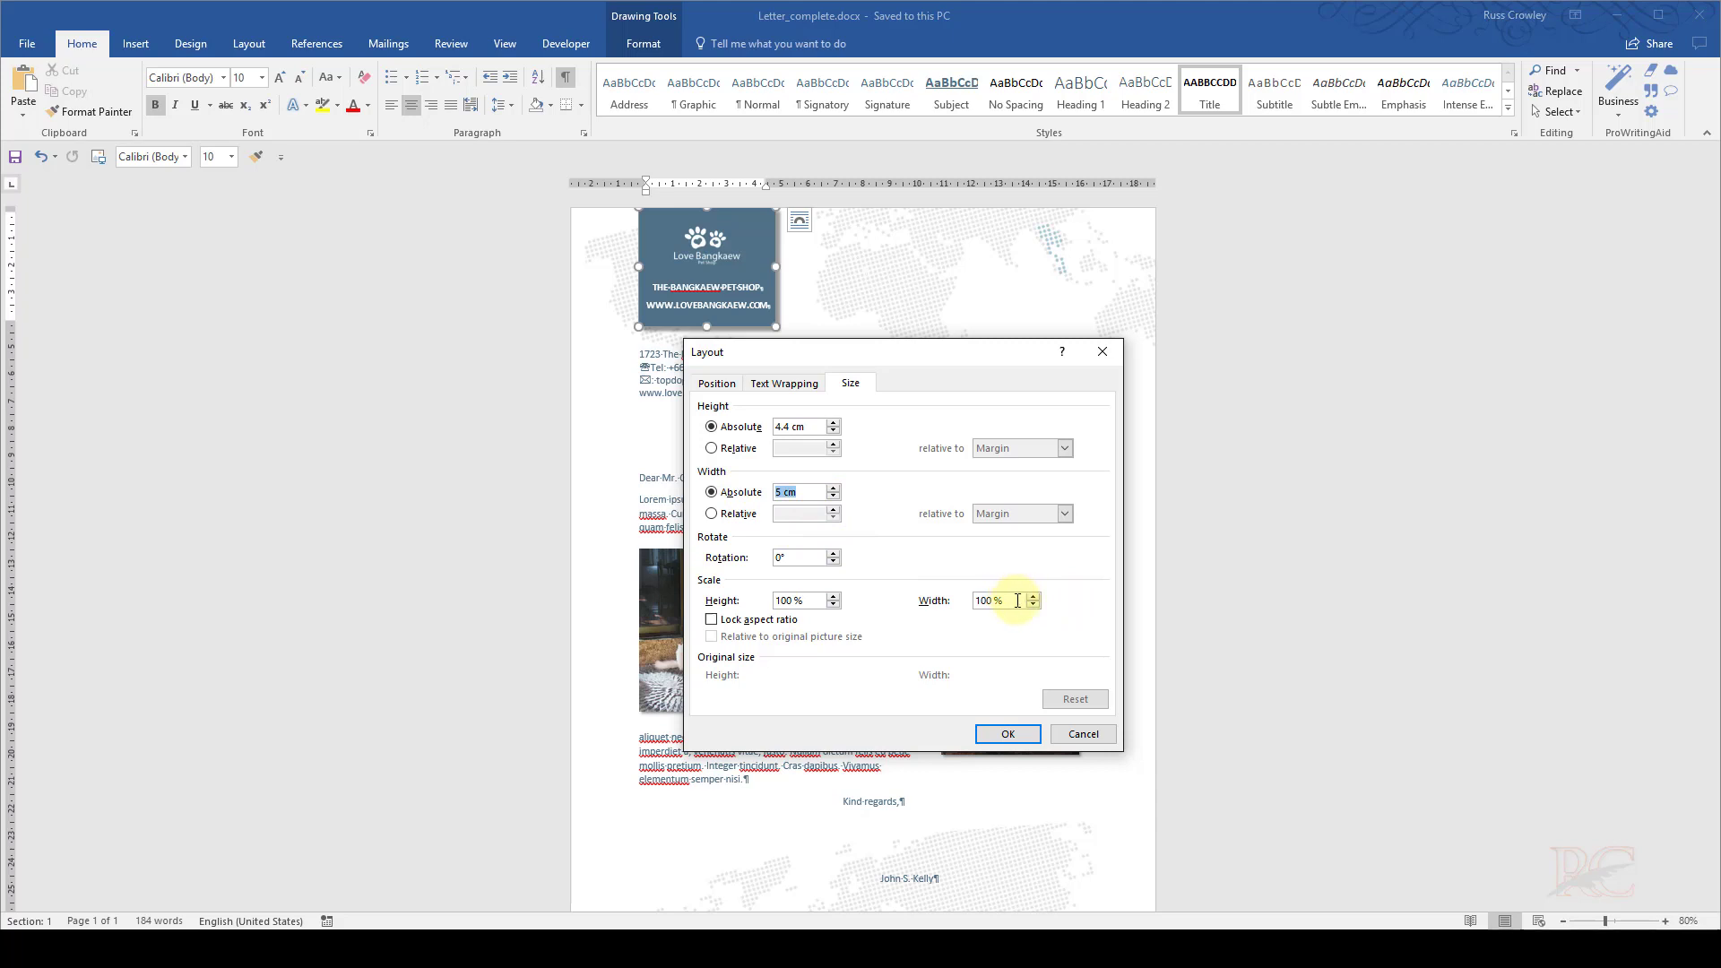
left_click_drag(1017, 600, 975, 601)
left_click(795, 599)
- Close the Layout dialog and insert a simple text box with its placeholder text deleted
left_click(1084, 734)
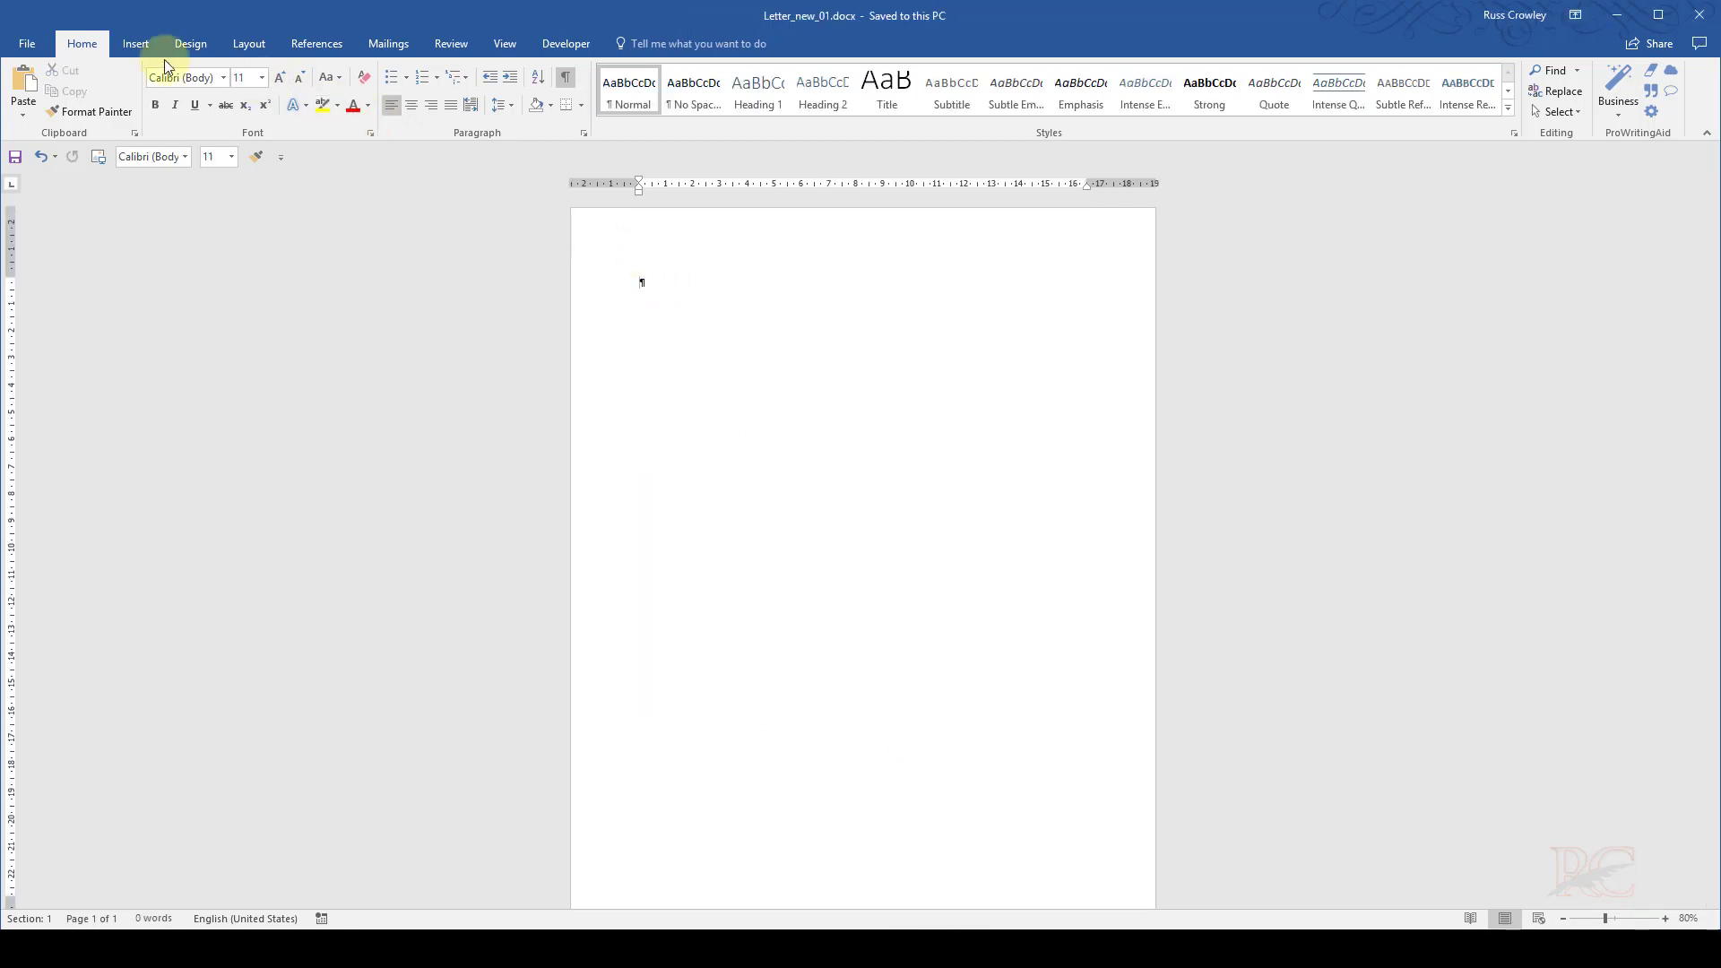
left_click(131, 45)
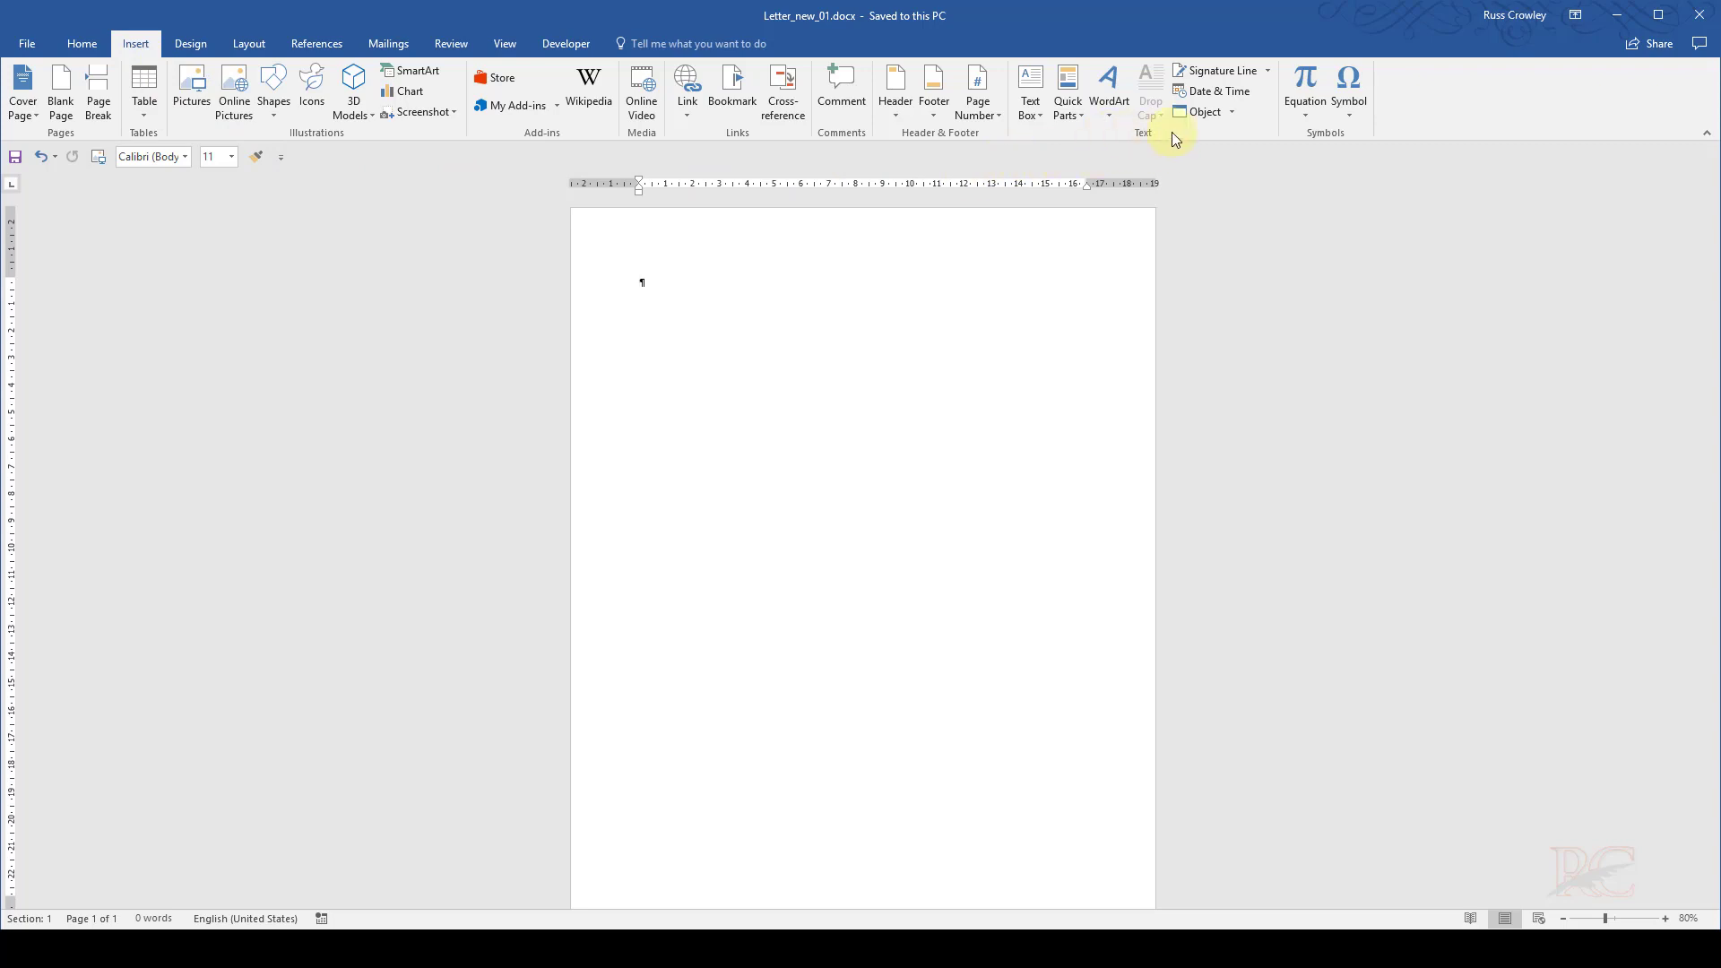
left_click(1042, 115)
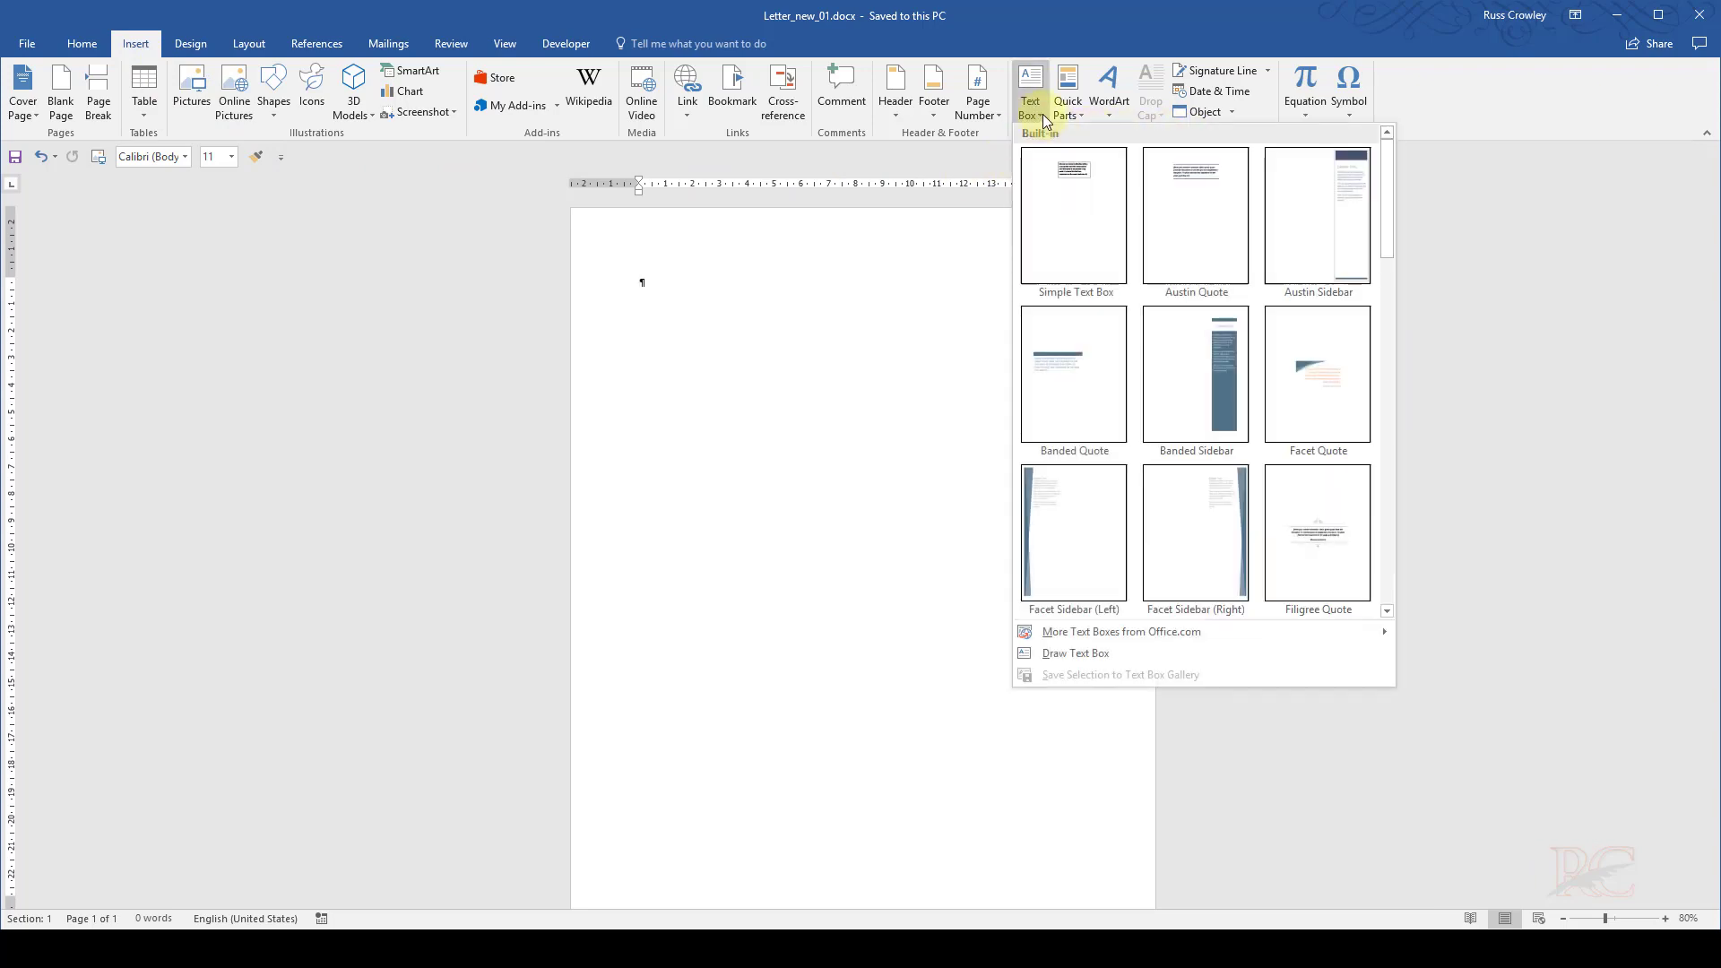
left_click(1074, 186)
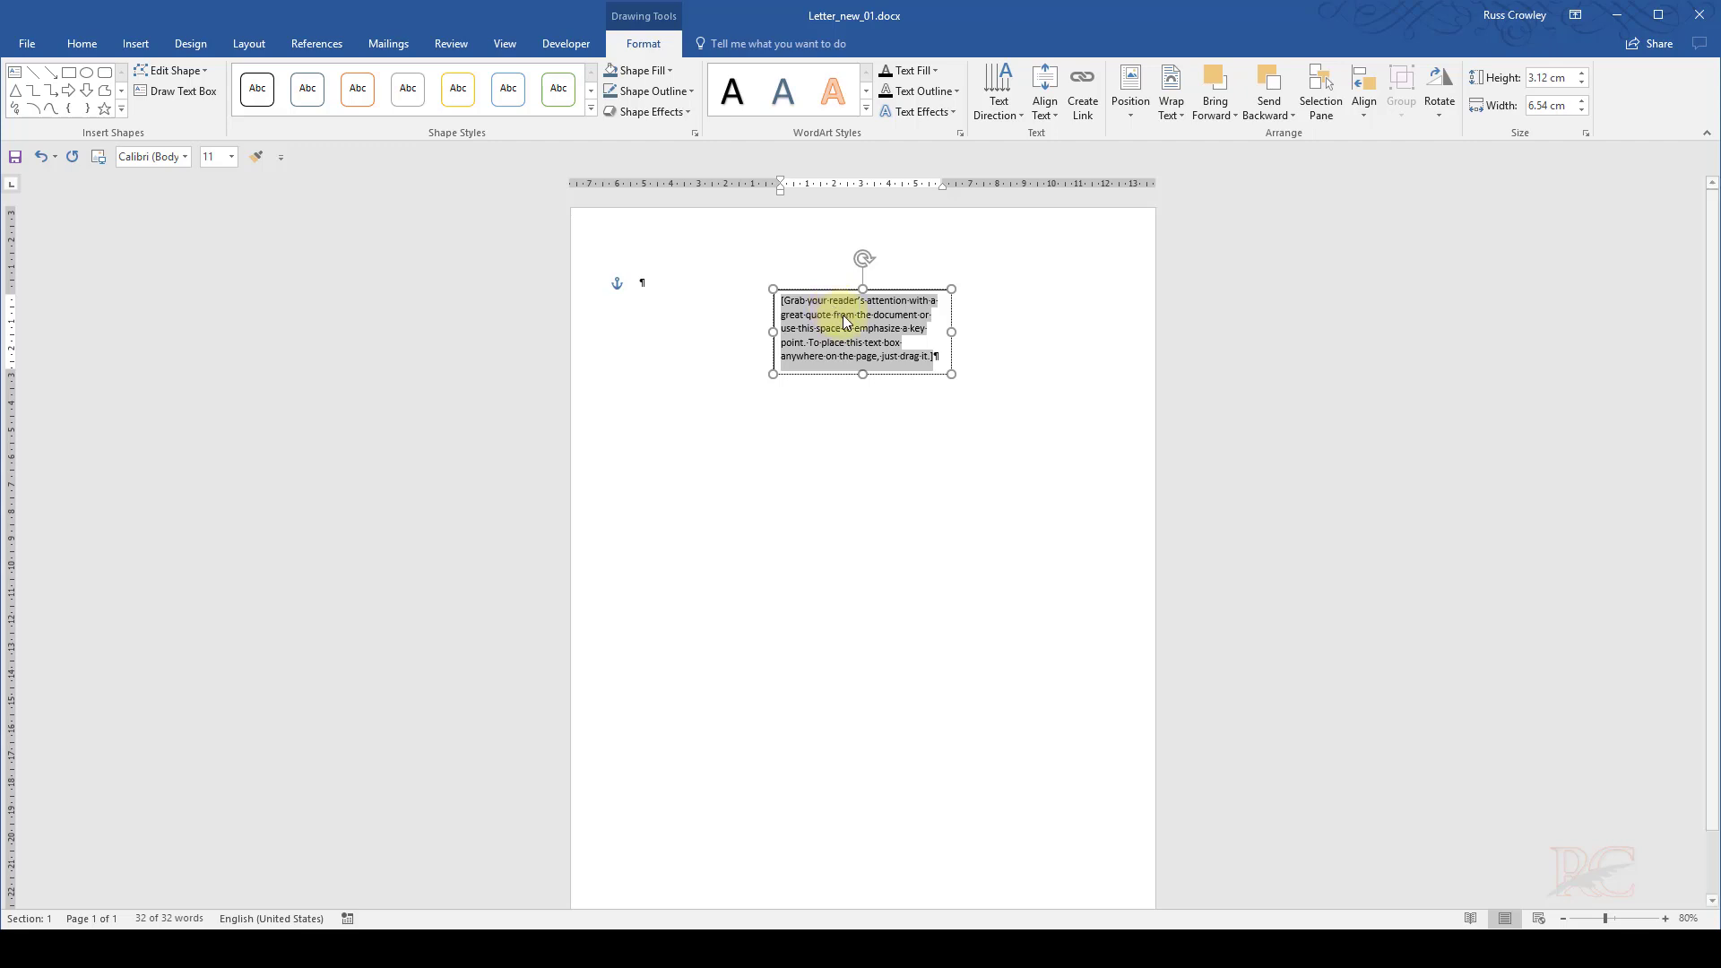
key("Delete")
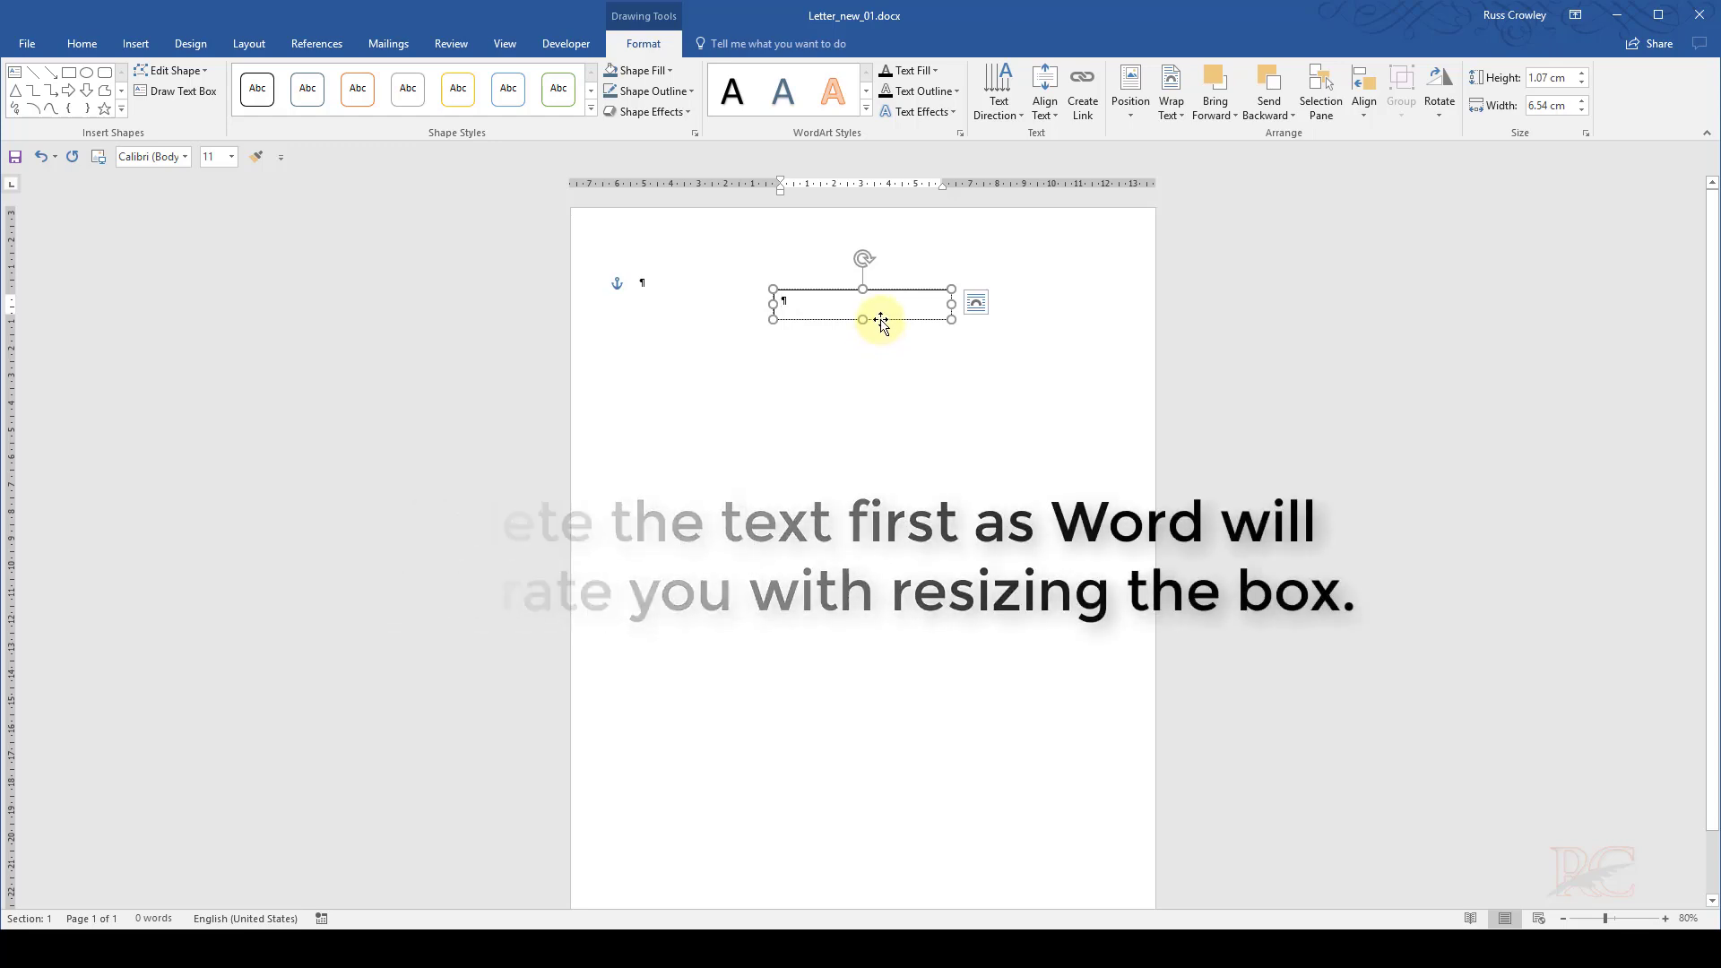
- Drag the empty text box to the left margin and bring up its context menu
left_click_drag(881, 320, 708, 303)
right_click(737, 279)
mouse_move(897, 544)
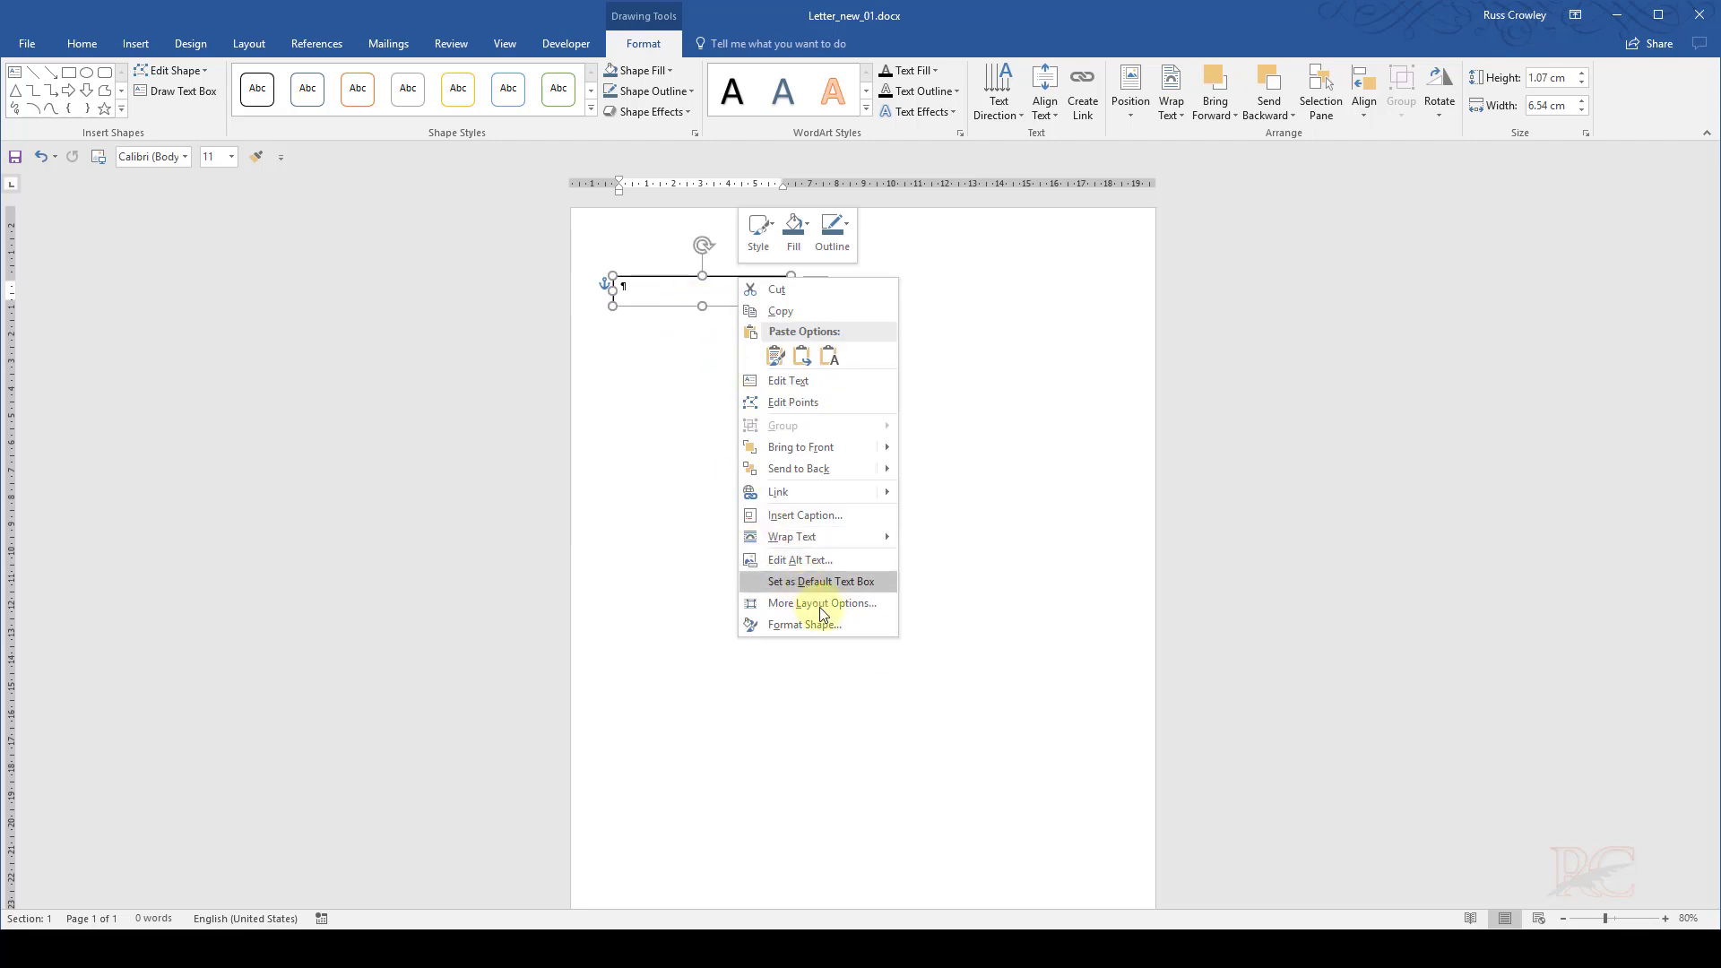
- Set the text box's wrapping to Top and bottom with a 0.2 cm bottom distance
left_click(822, 603)
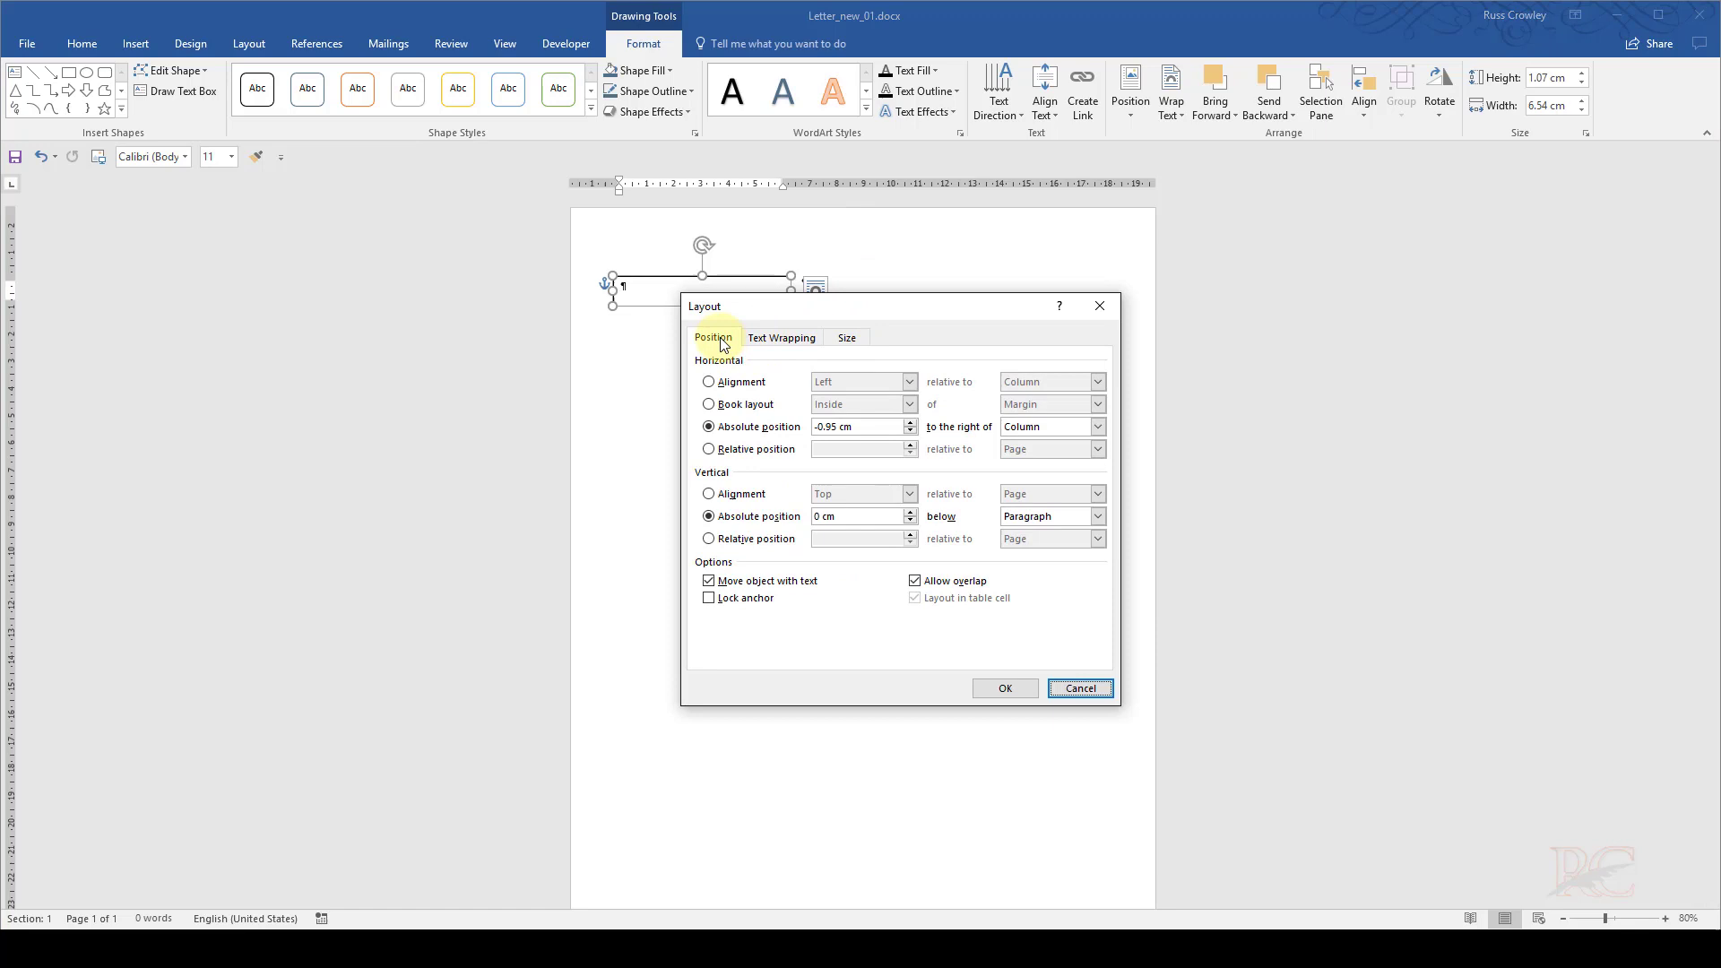
left_click(797, 339)
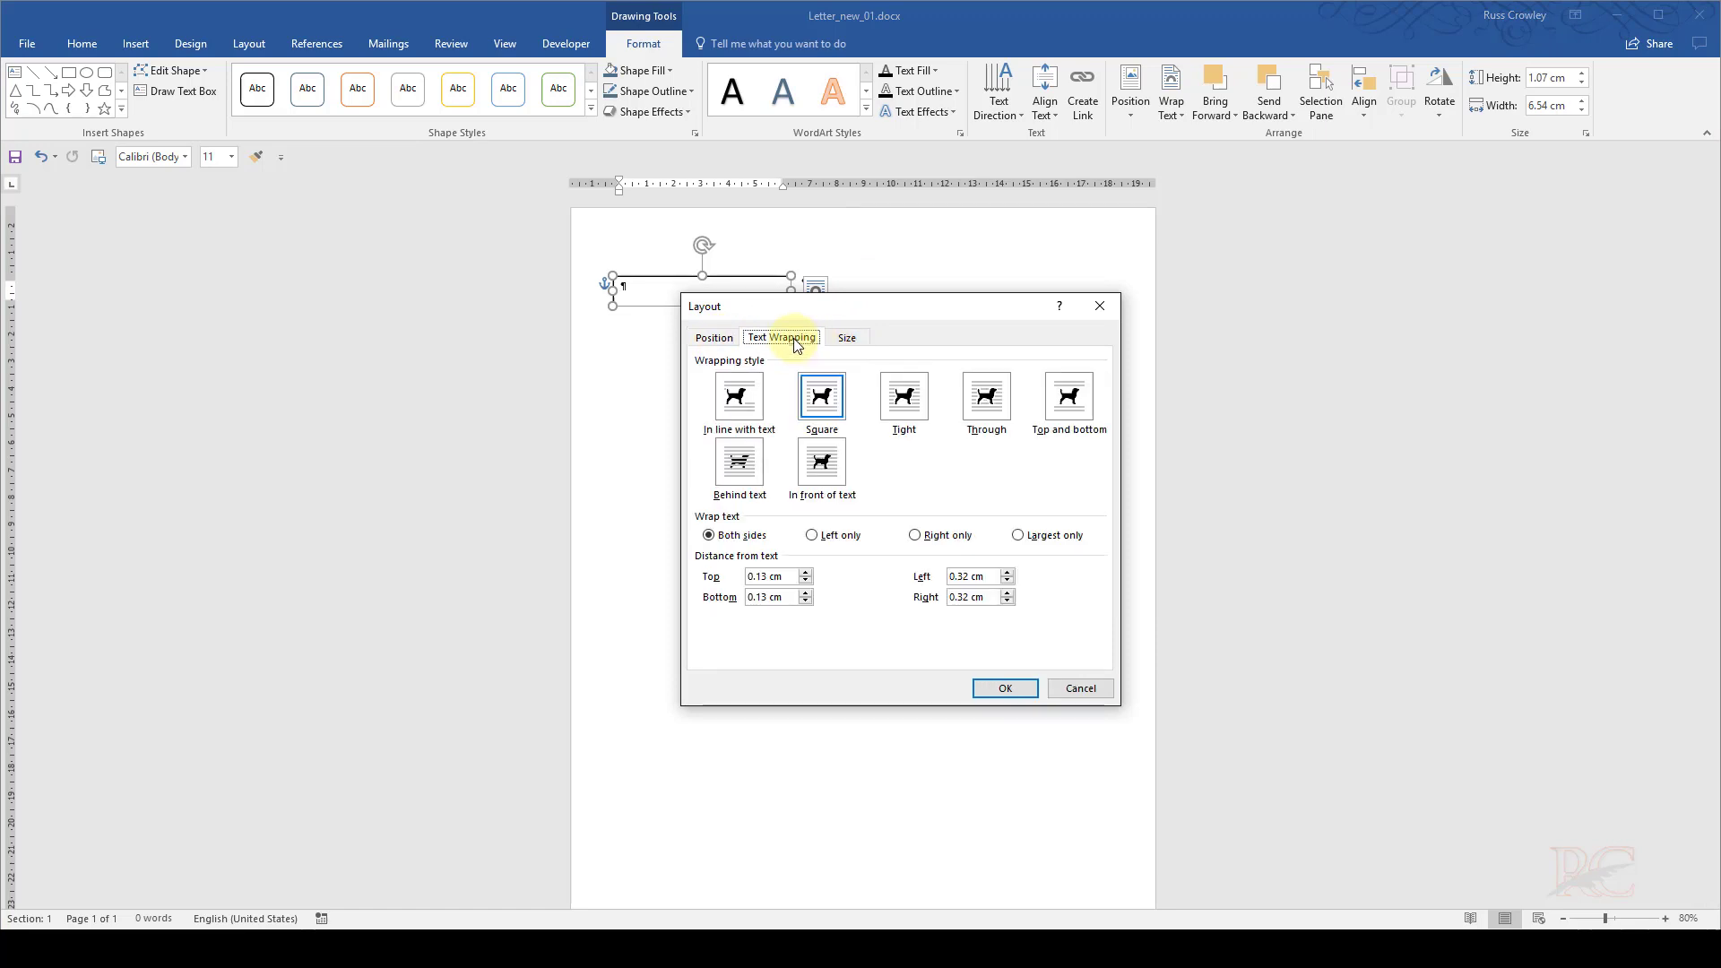
left_click(1071, 418)
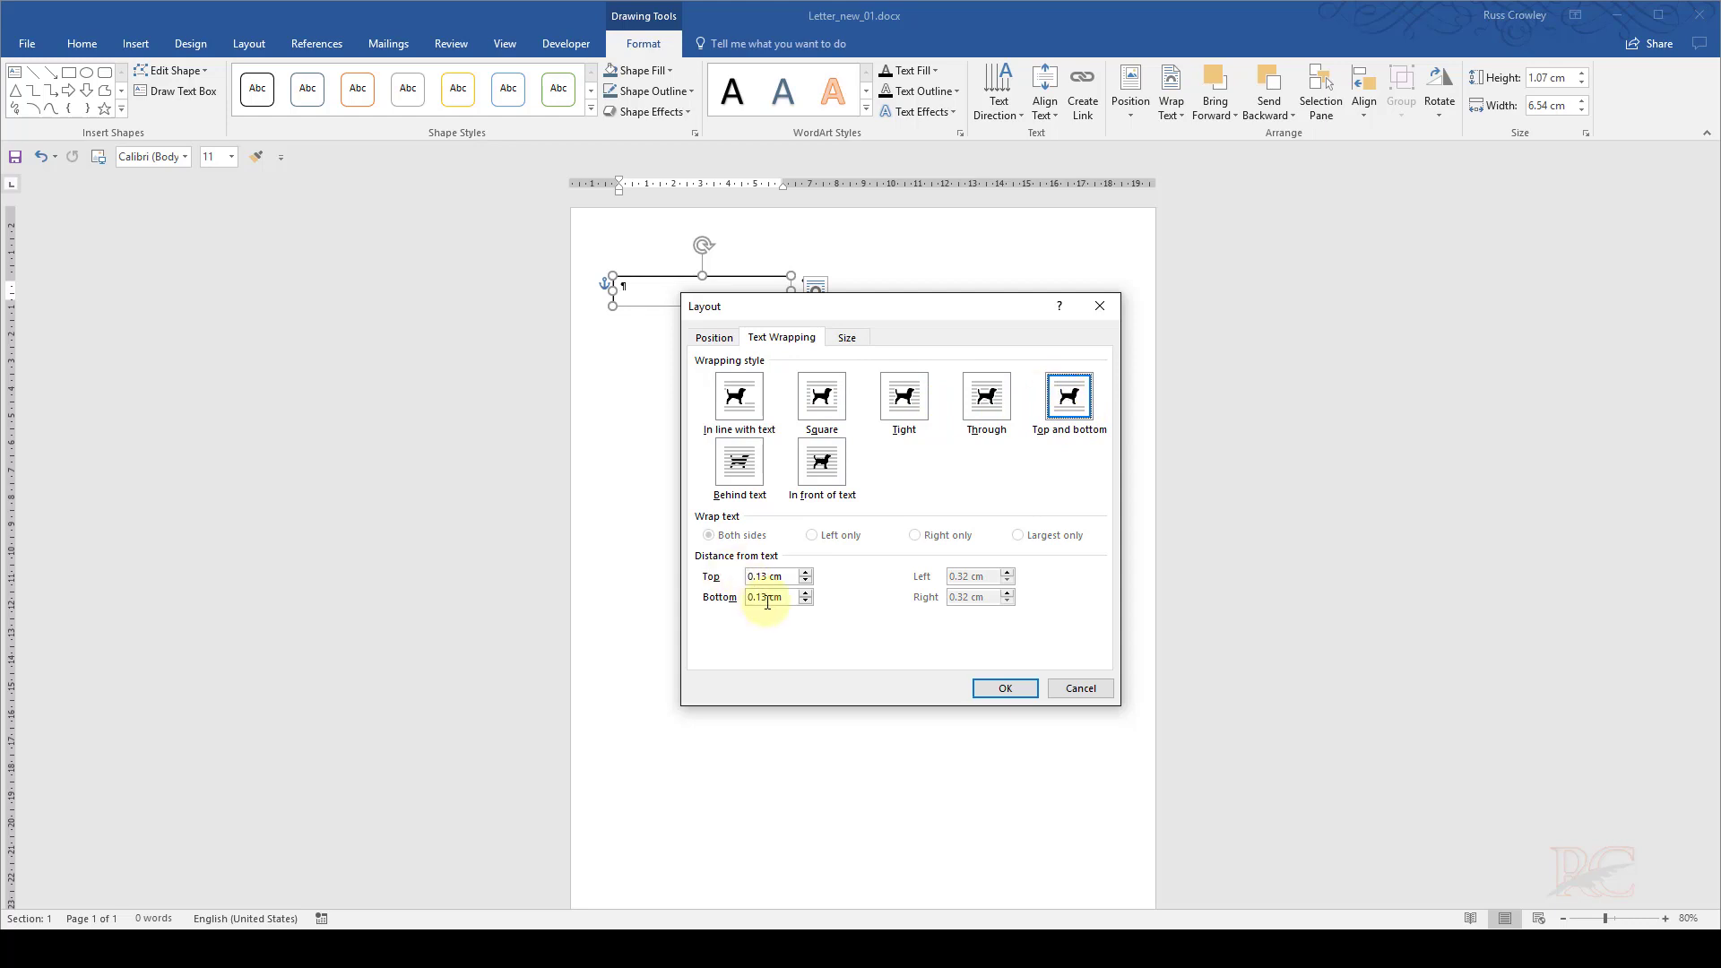
left_click(805, 592)
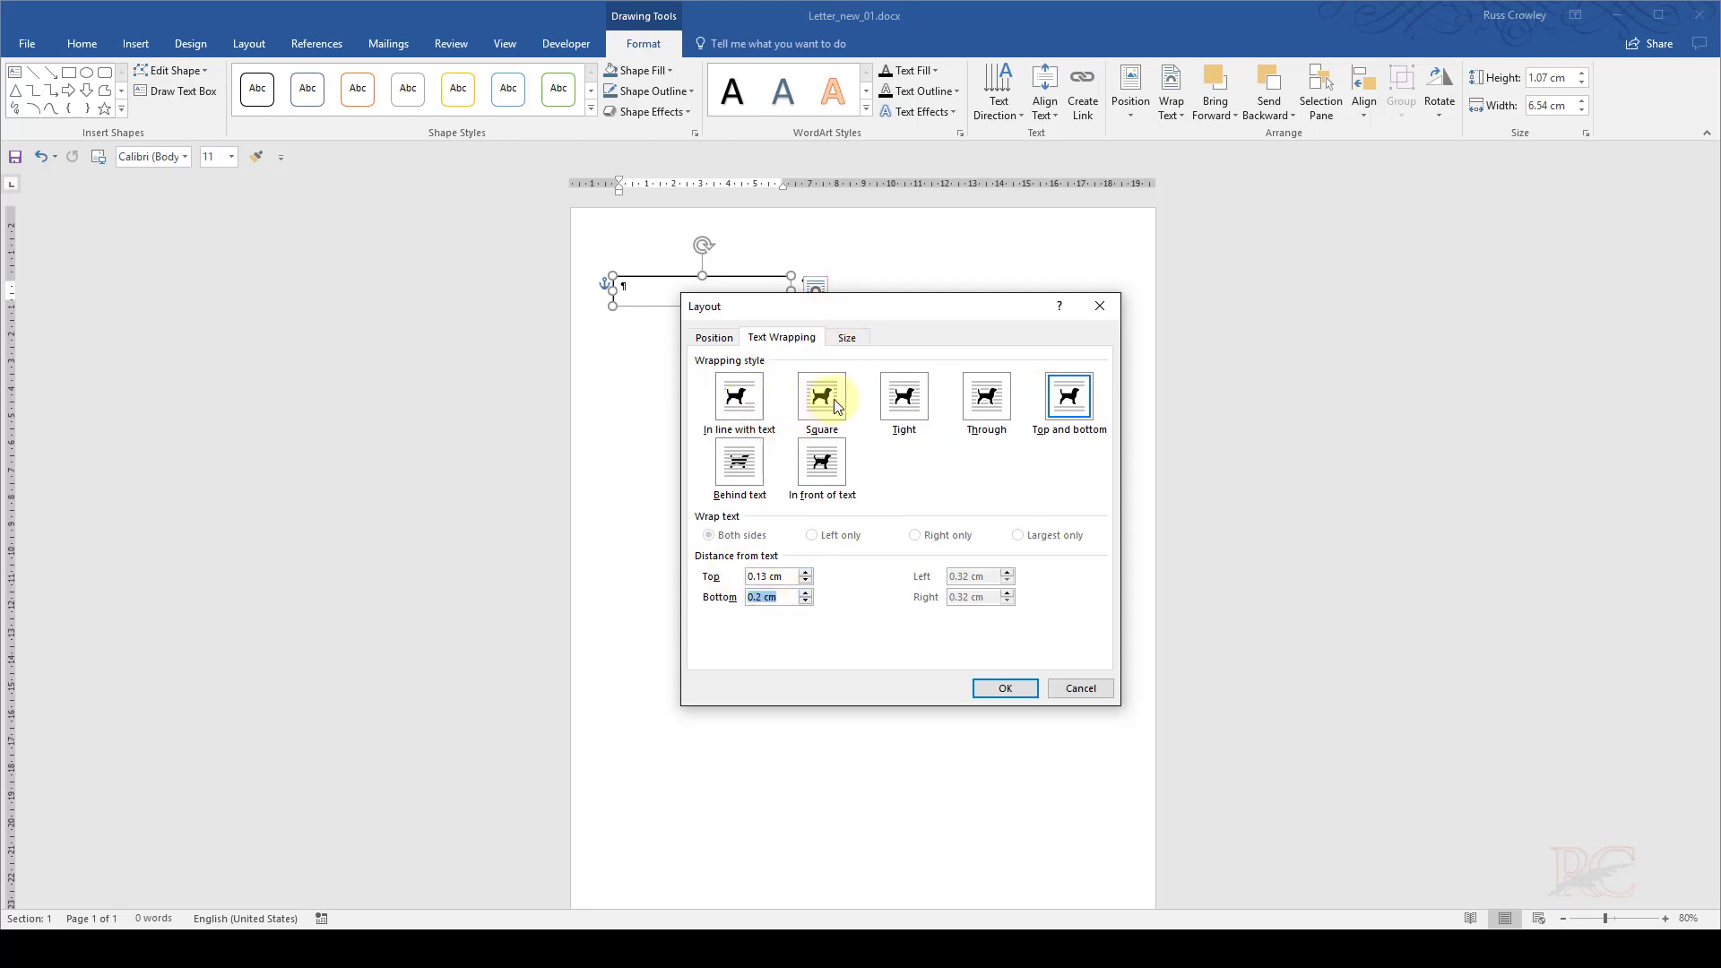
- Position the box 2.54 cm right of Page, top-aligned to Page, not moving with text or overlapping
left_click(726, 341)
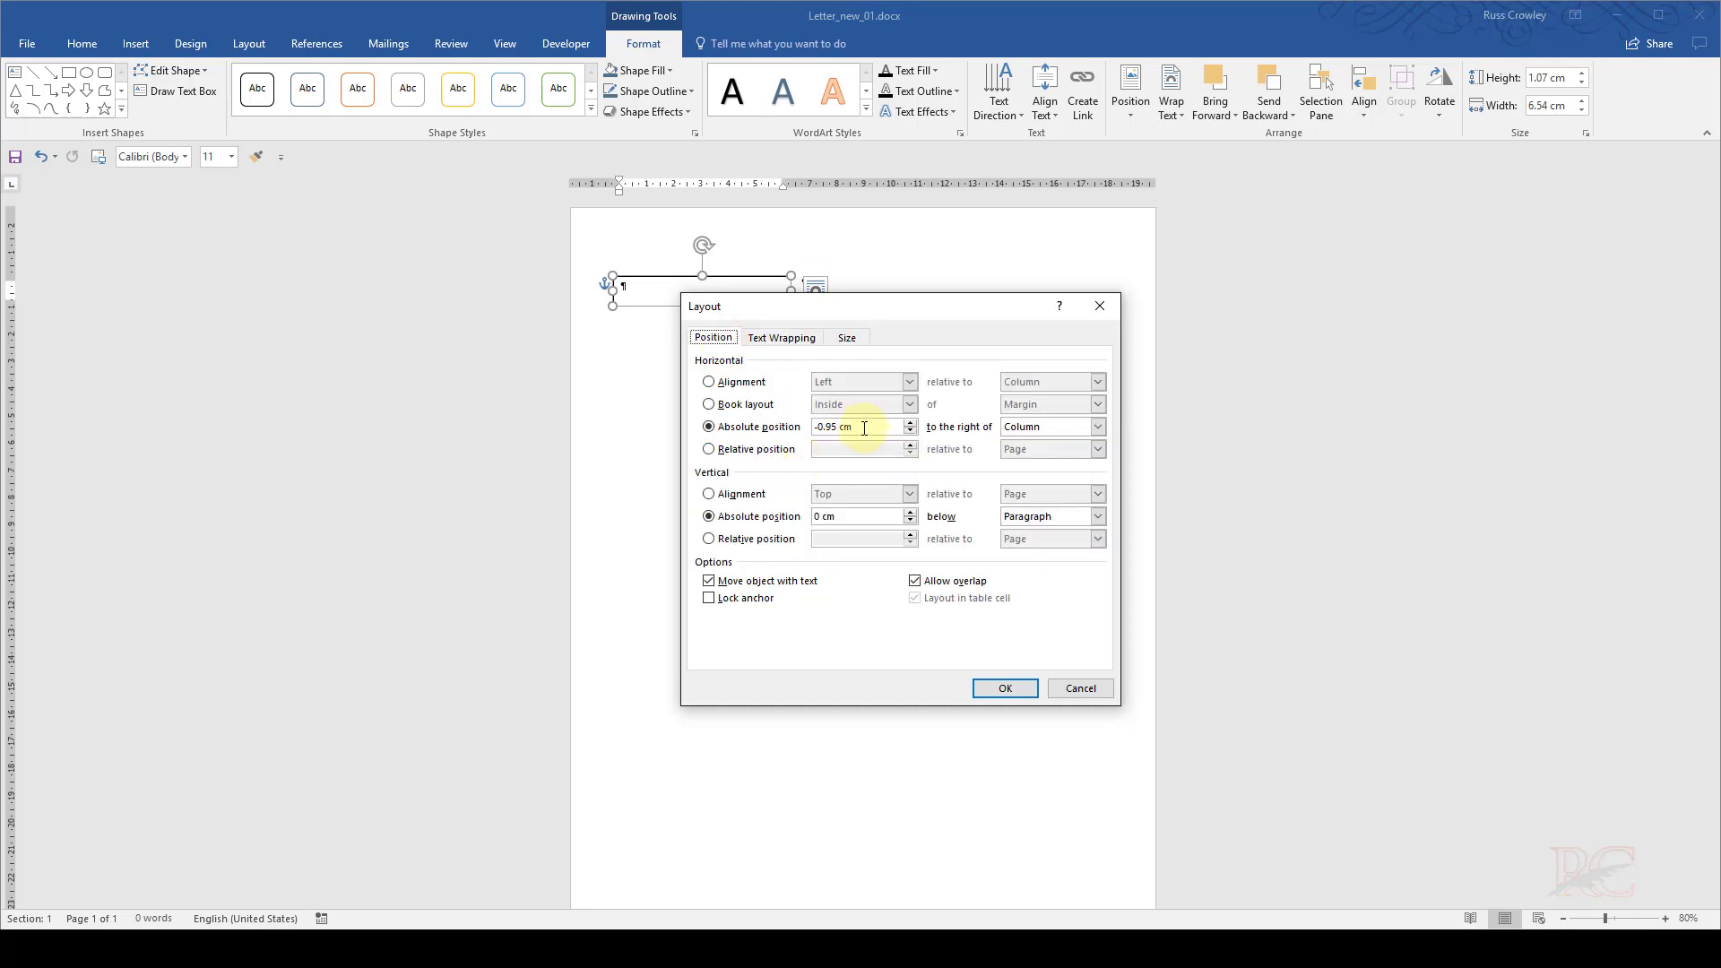
left_click_drag(865, 428, 758, 429)
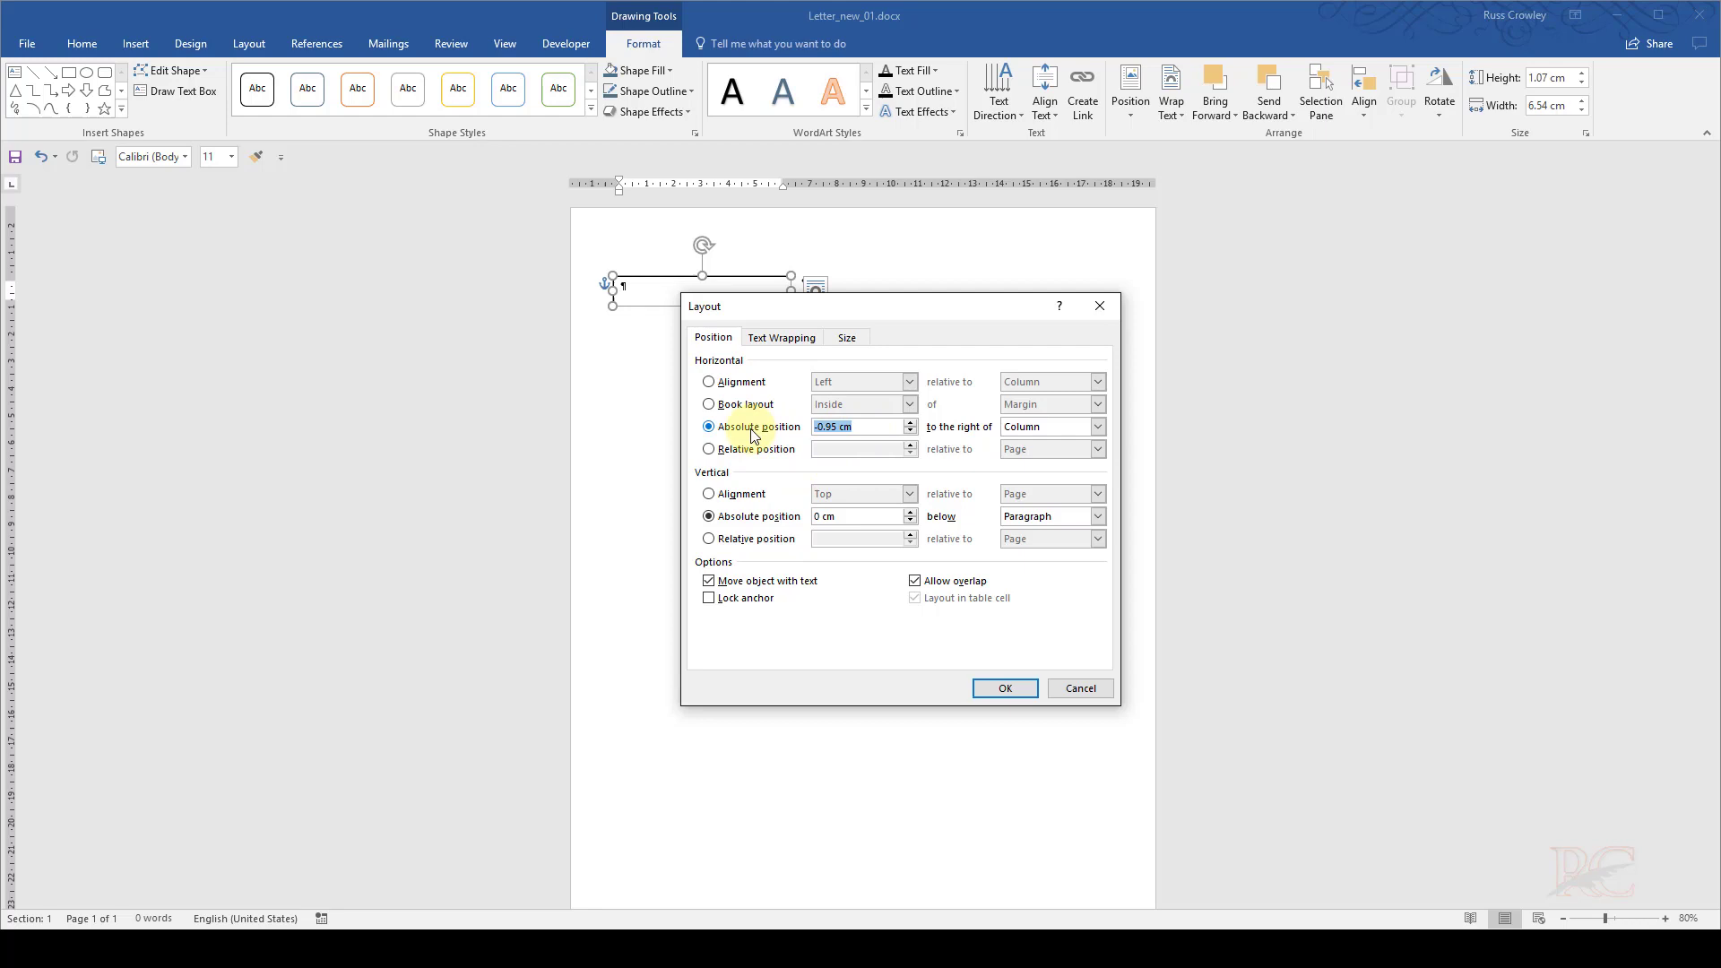
type("2.54")
key("Tab")
key("alt+Down")
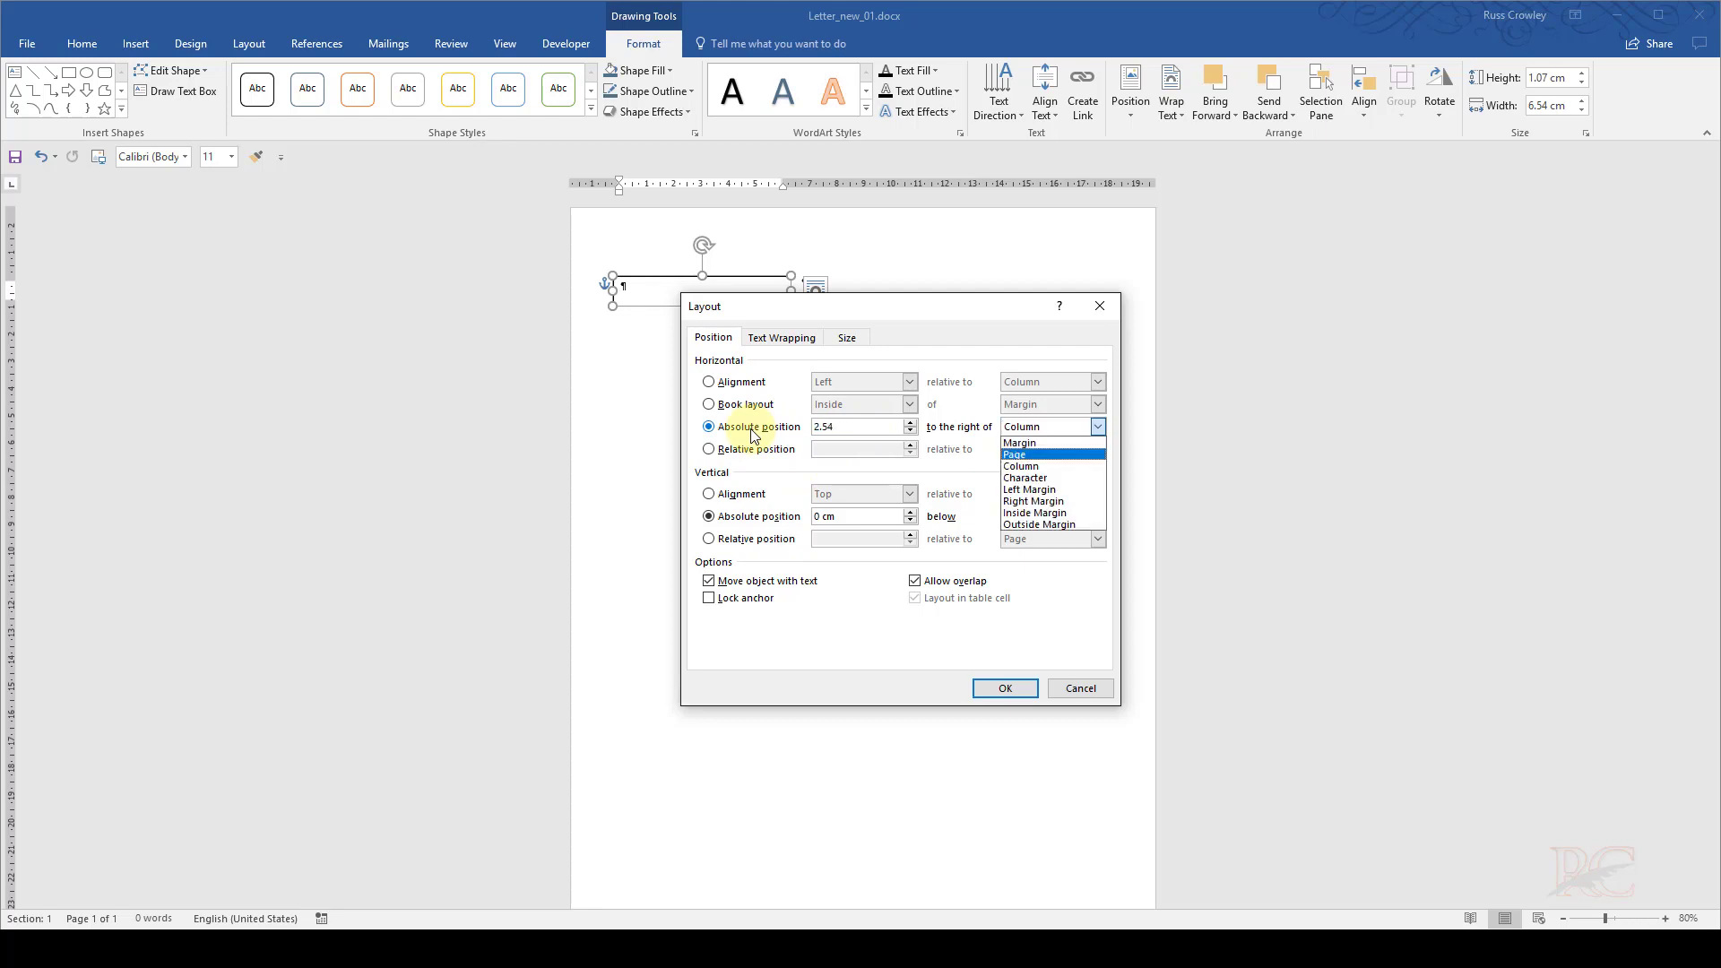
left_click(1027, 456)
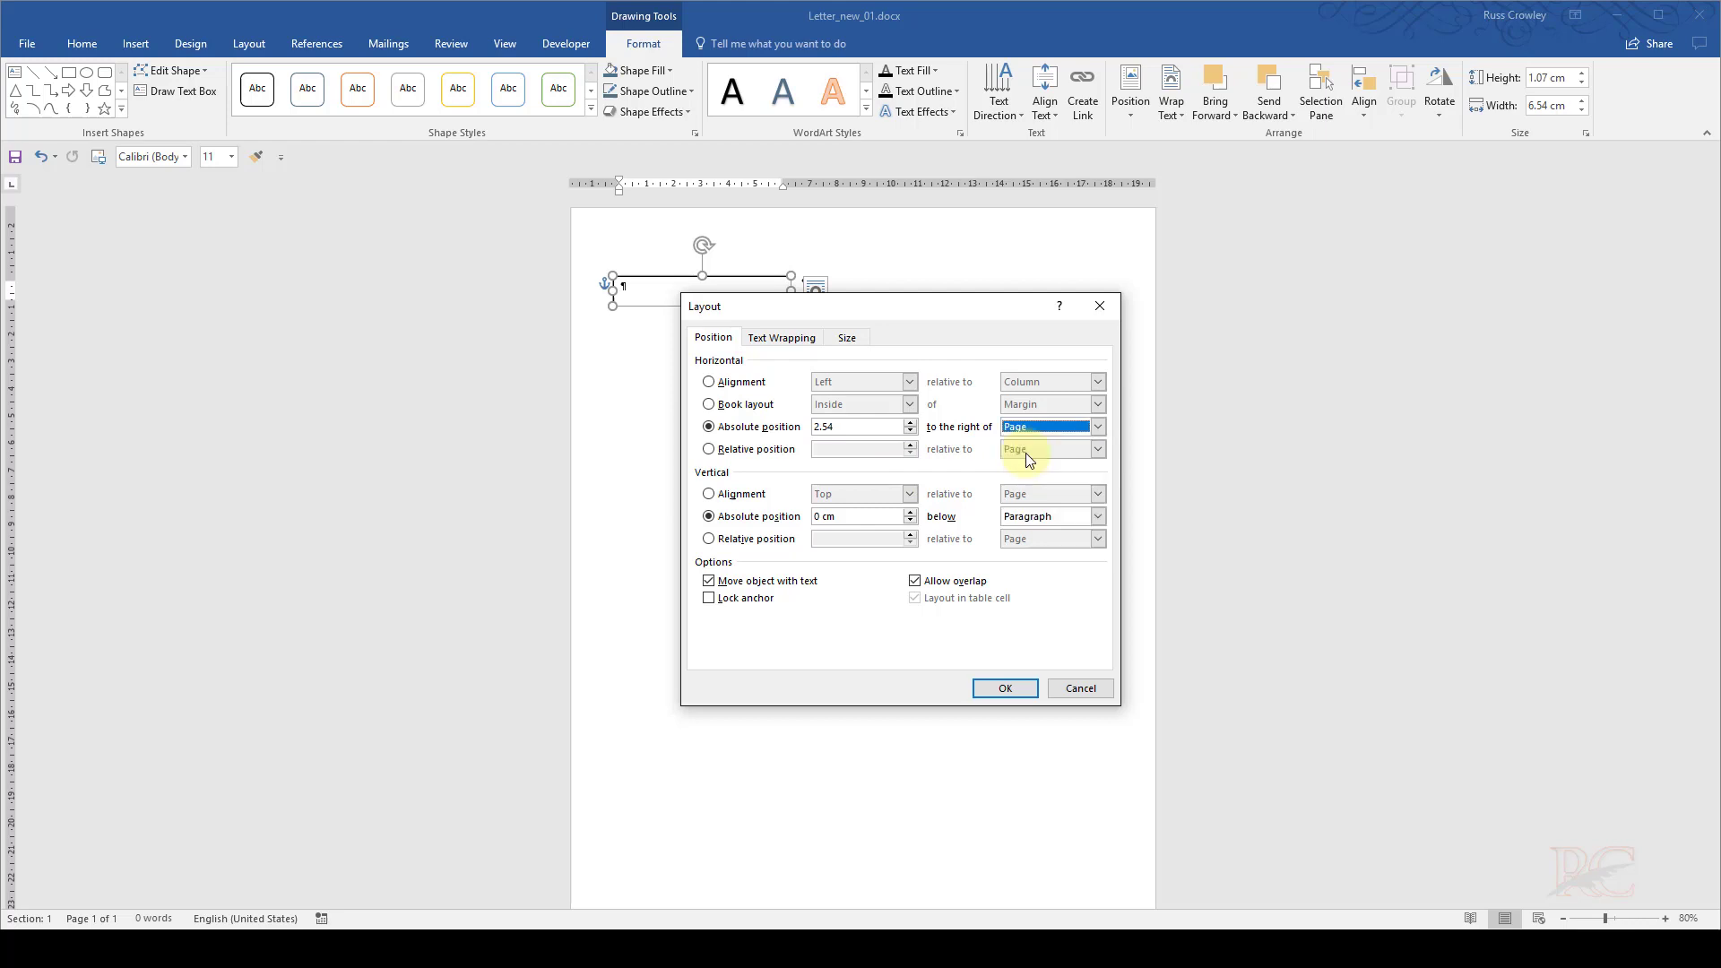
left_click(748, 494)
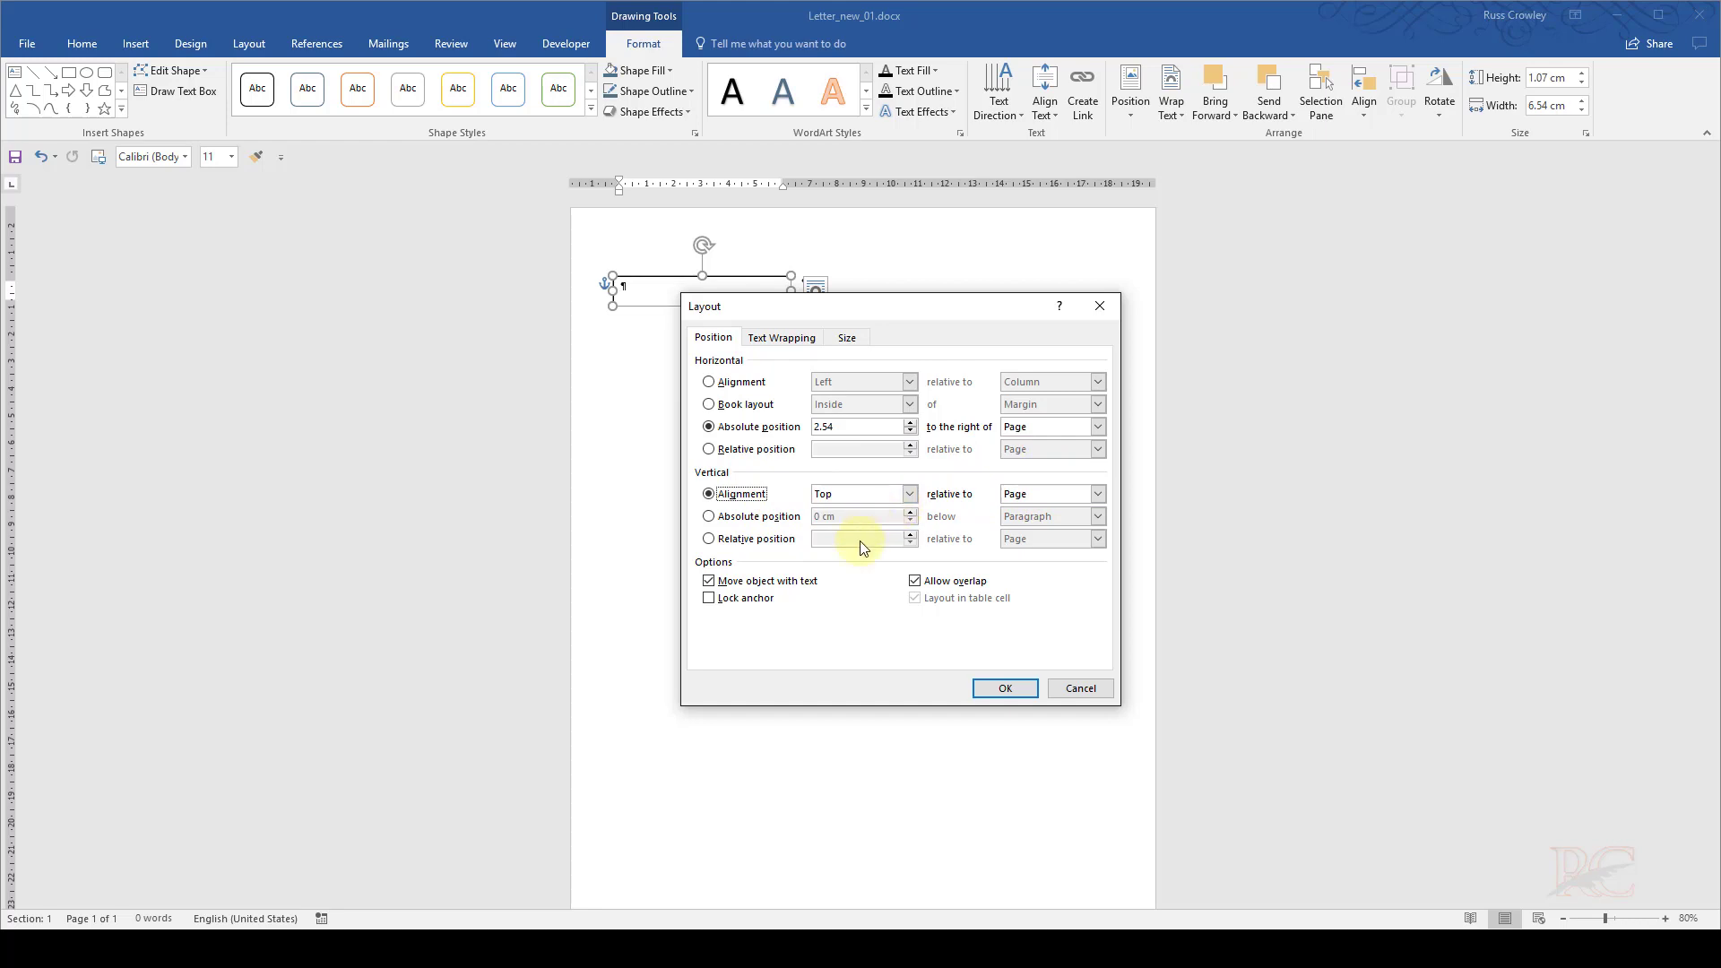
left_click(717, 581)
left_click(956, 580)
- Lower the top wrapping distance to 0 cm and recheck the position settings
left_click(794, 339)
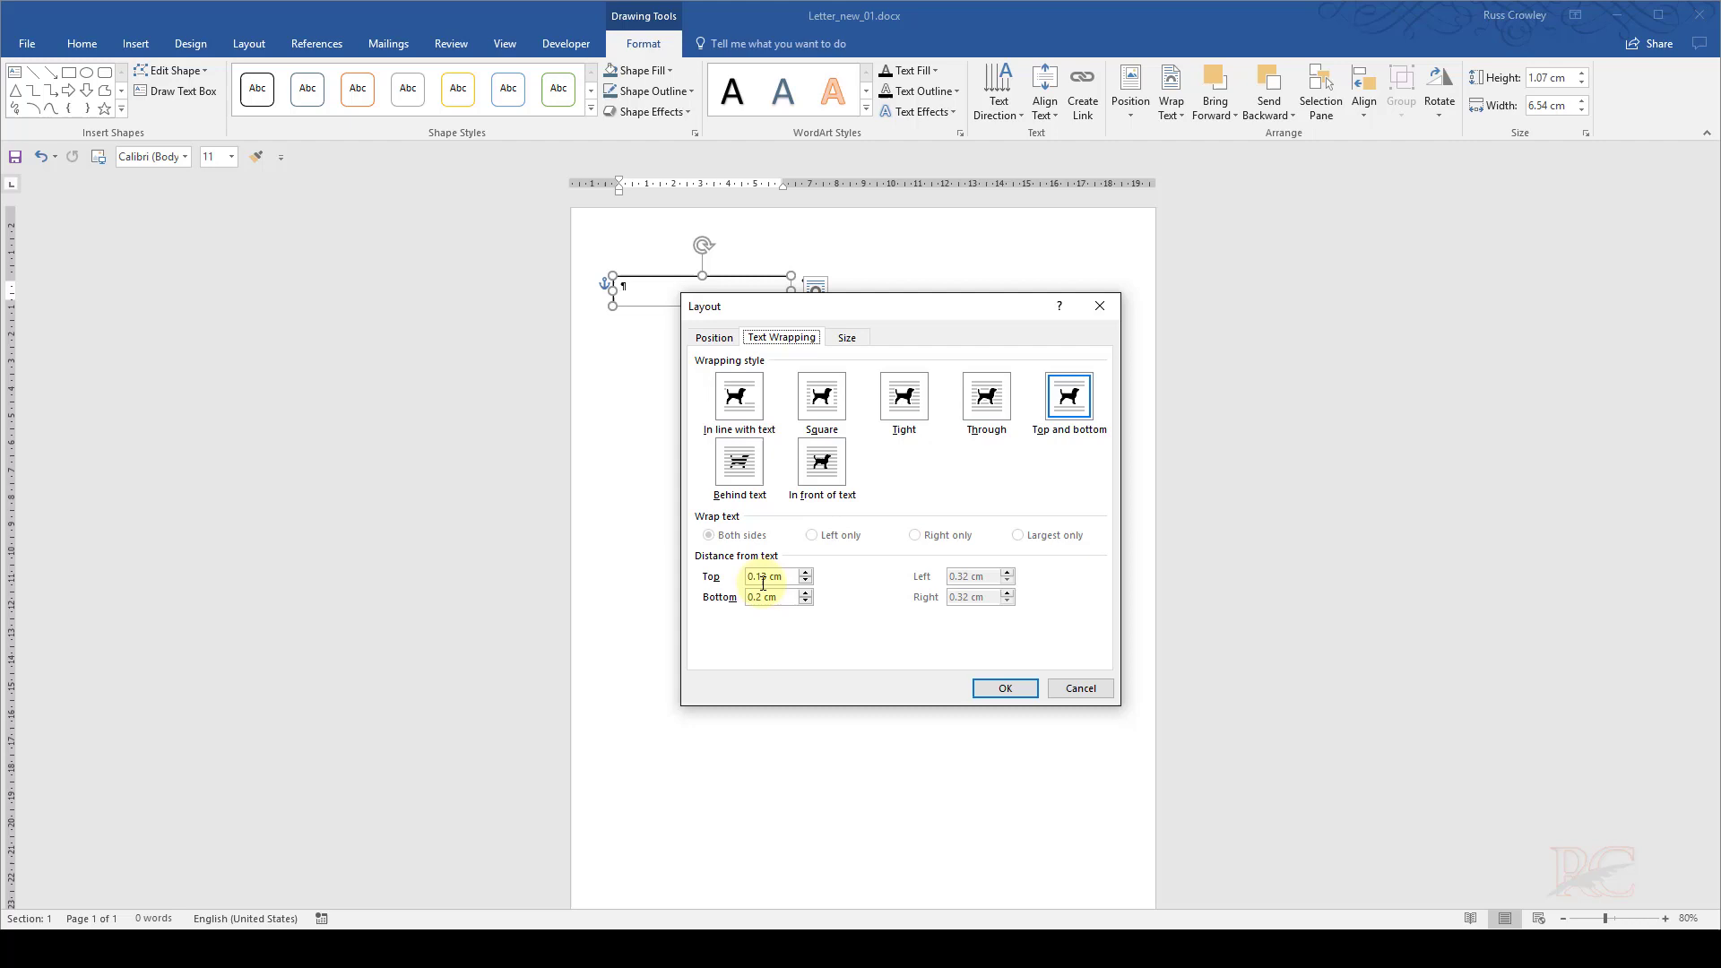
left_click(807, 581)
left_click(714, 338)
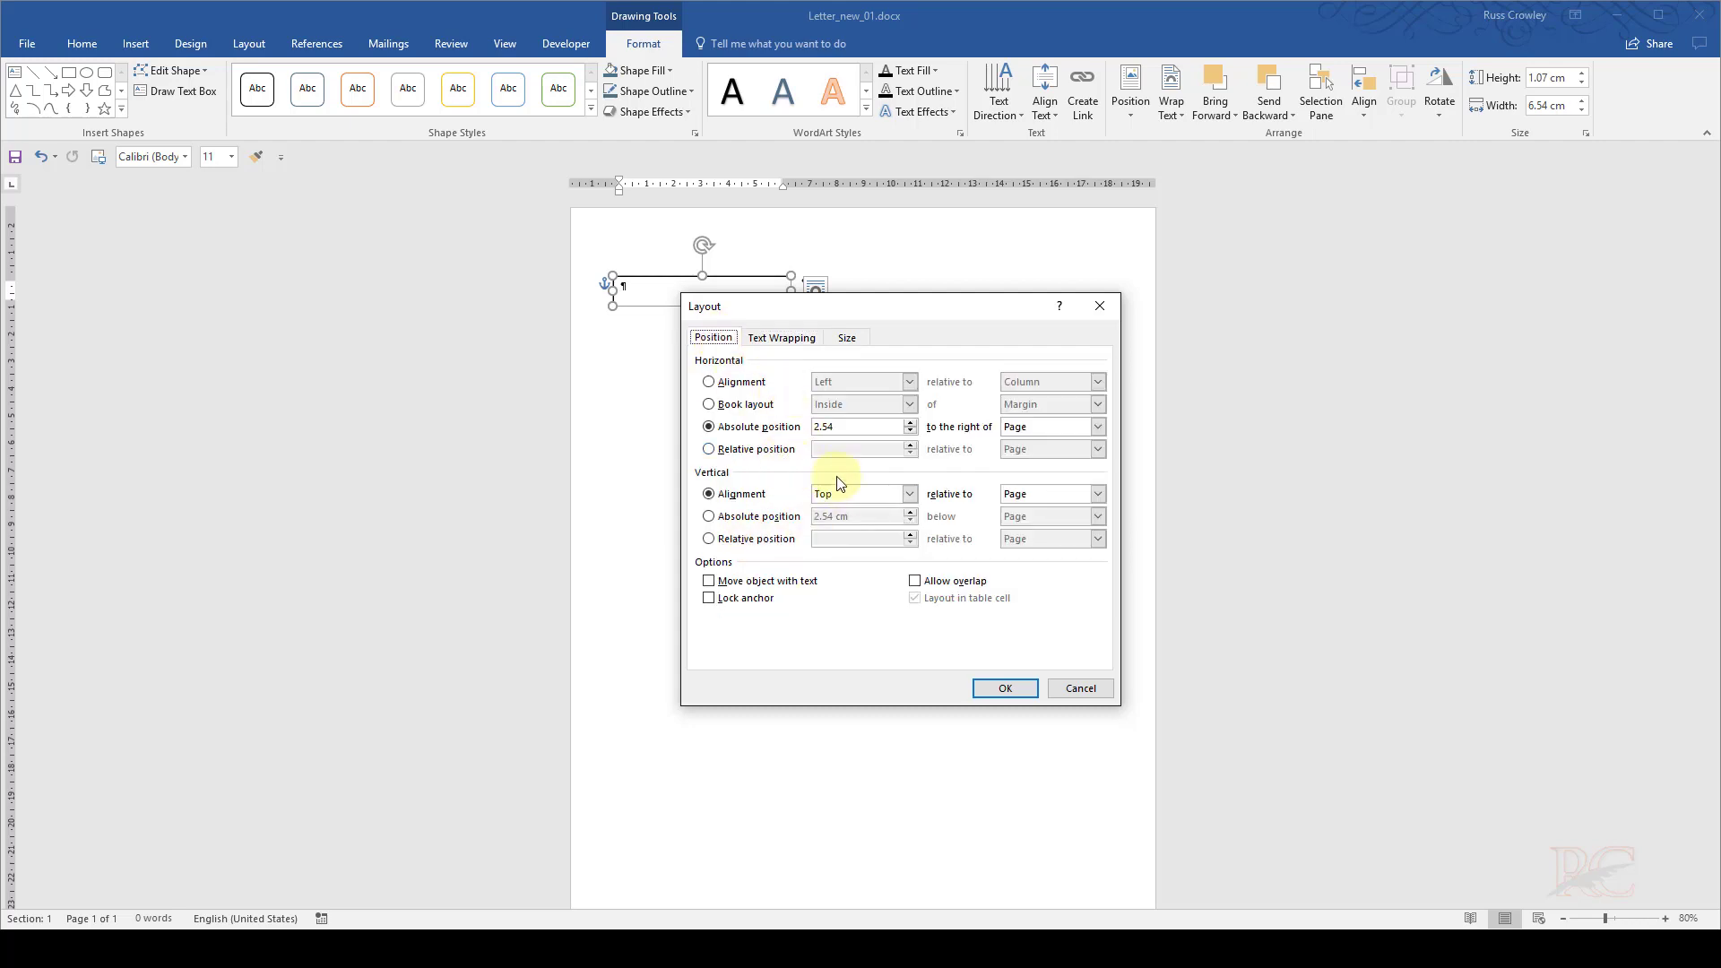
left_click(782, 338)
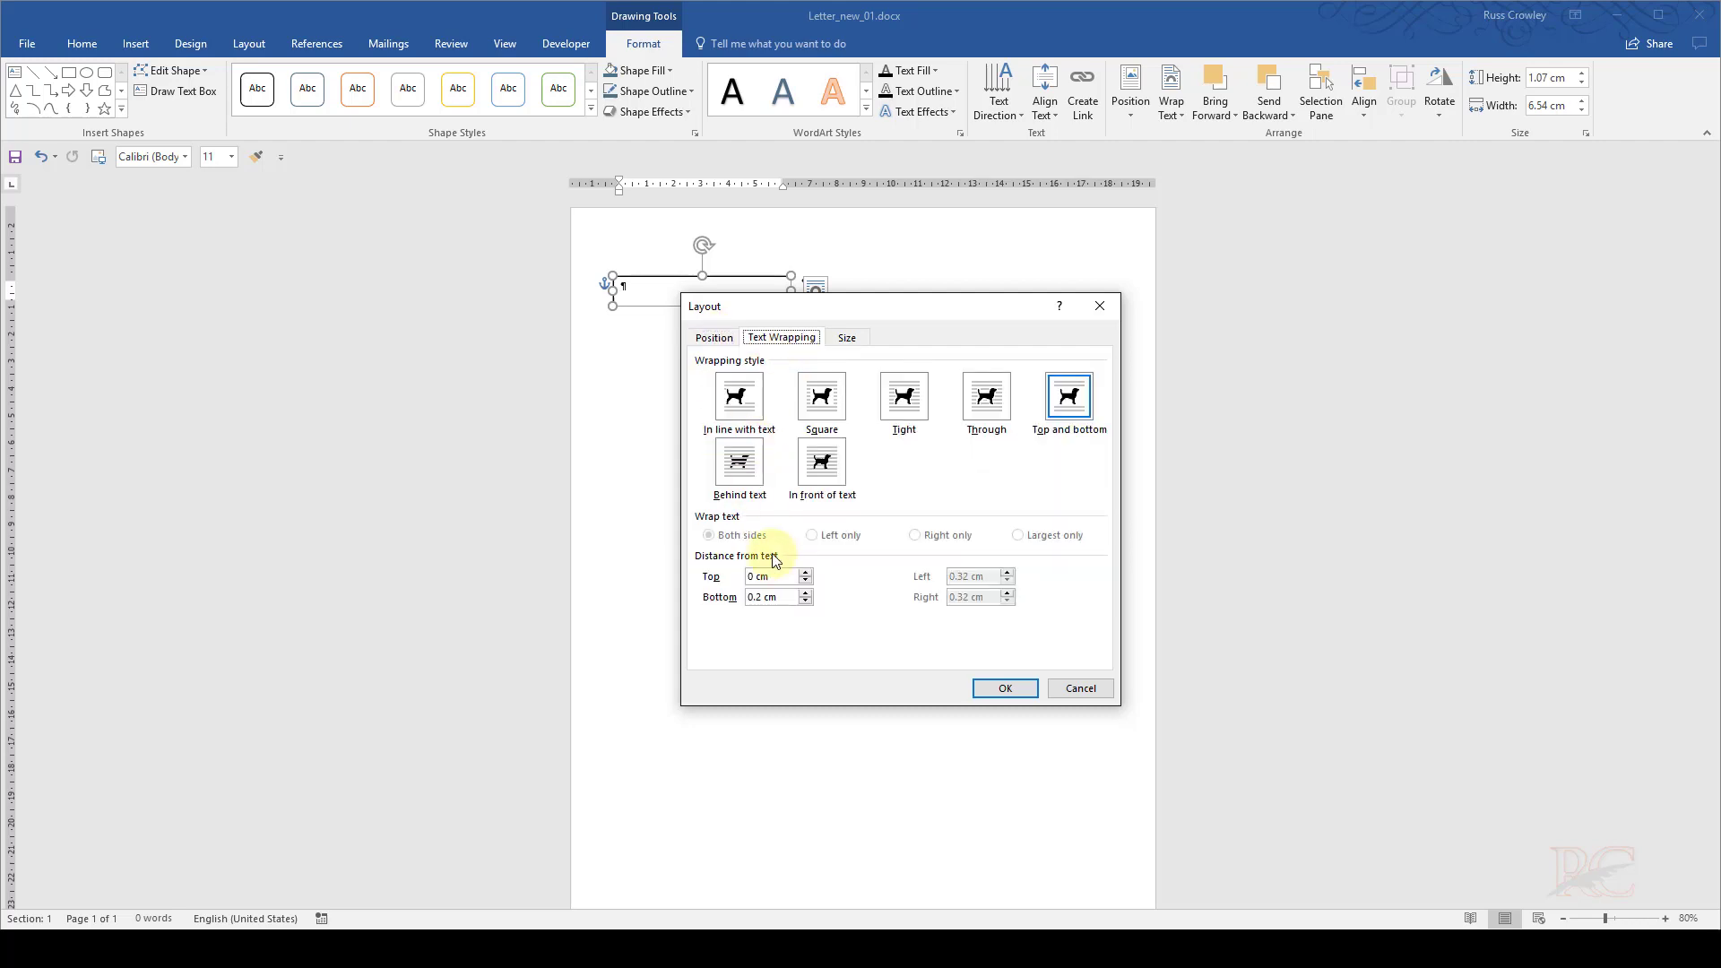
- Enter absolute height 4.4 cm and absolute width 5 cm for the box, then apply
left_click(850, 341)
left_click(717, 383)
left_click(740, 384)
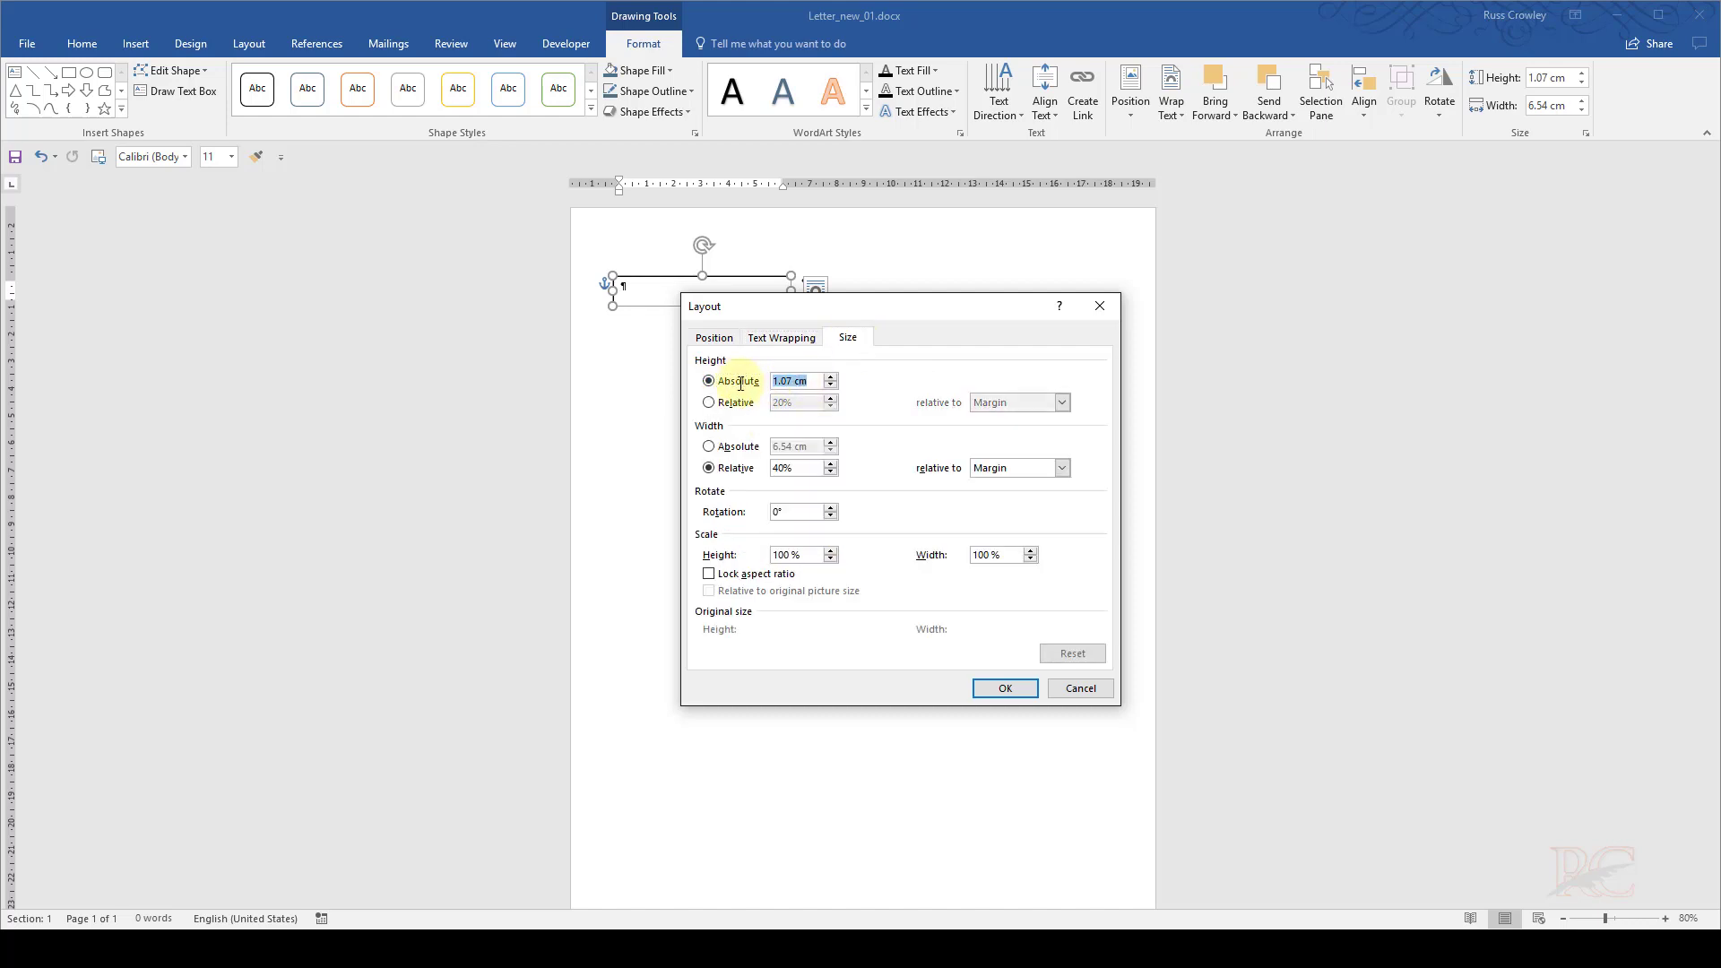
type("4.4")
left_click(737, 447)
double_click(804, 446)
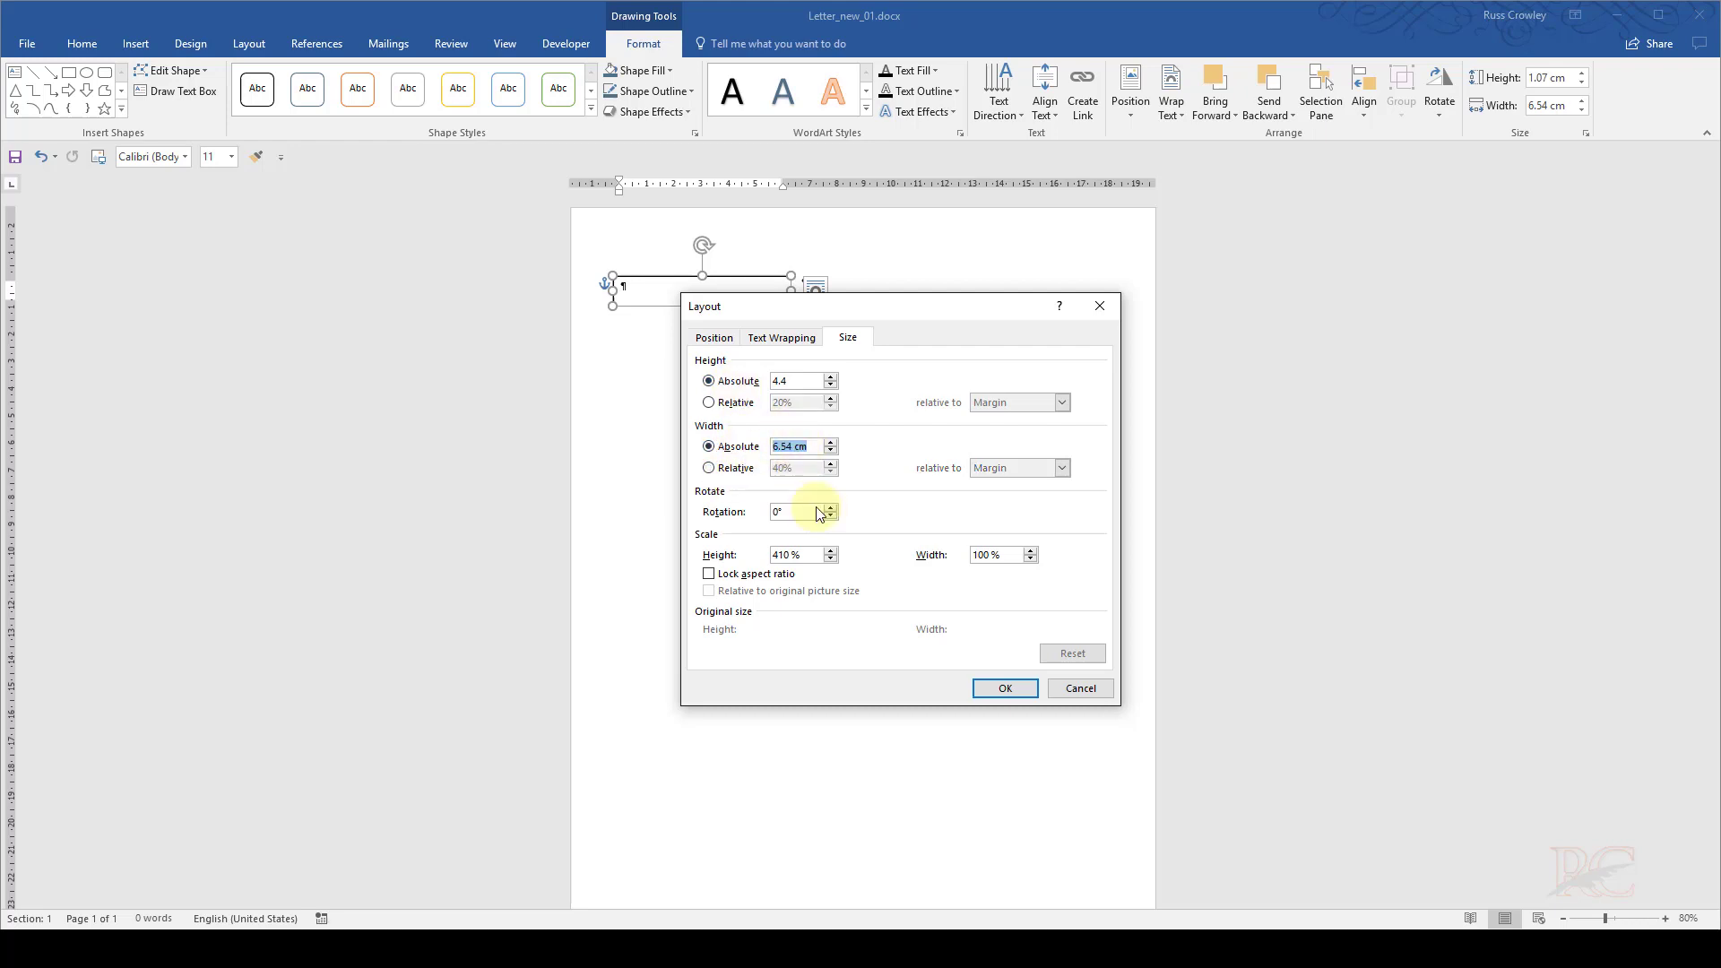
type("5")
left_click(810, 553)
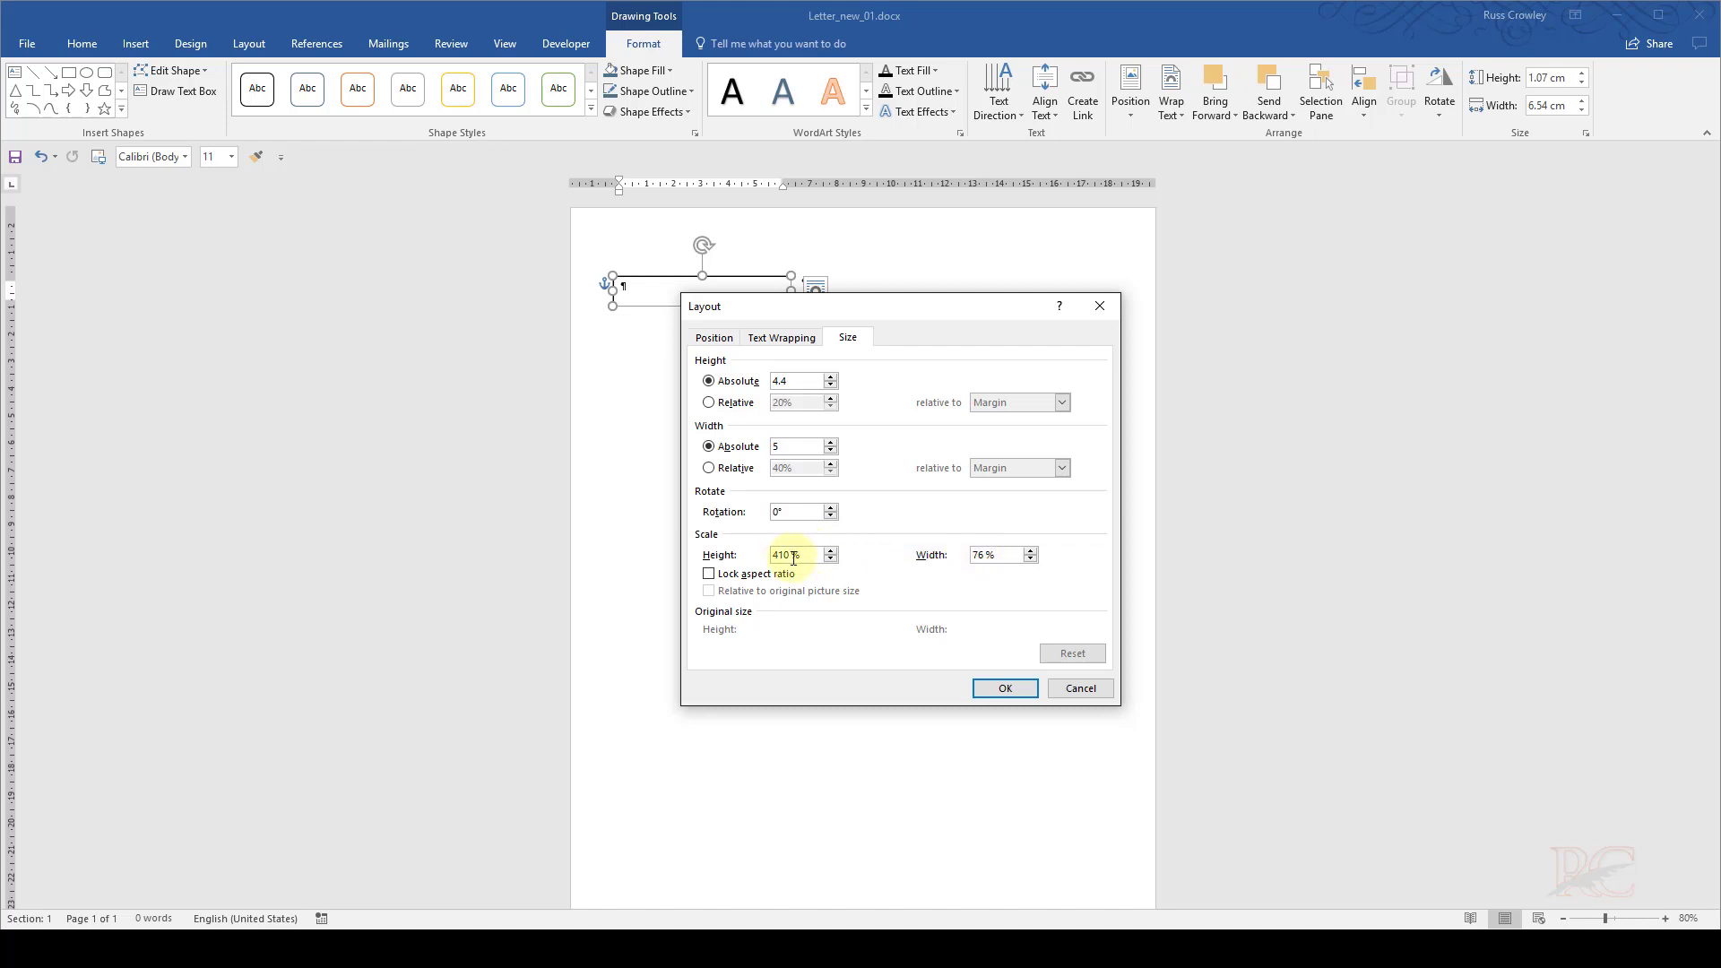
double_click(1002, 556)
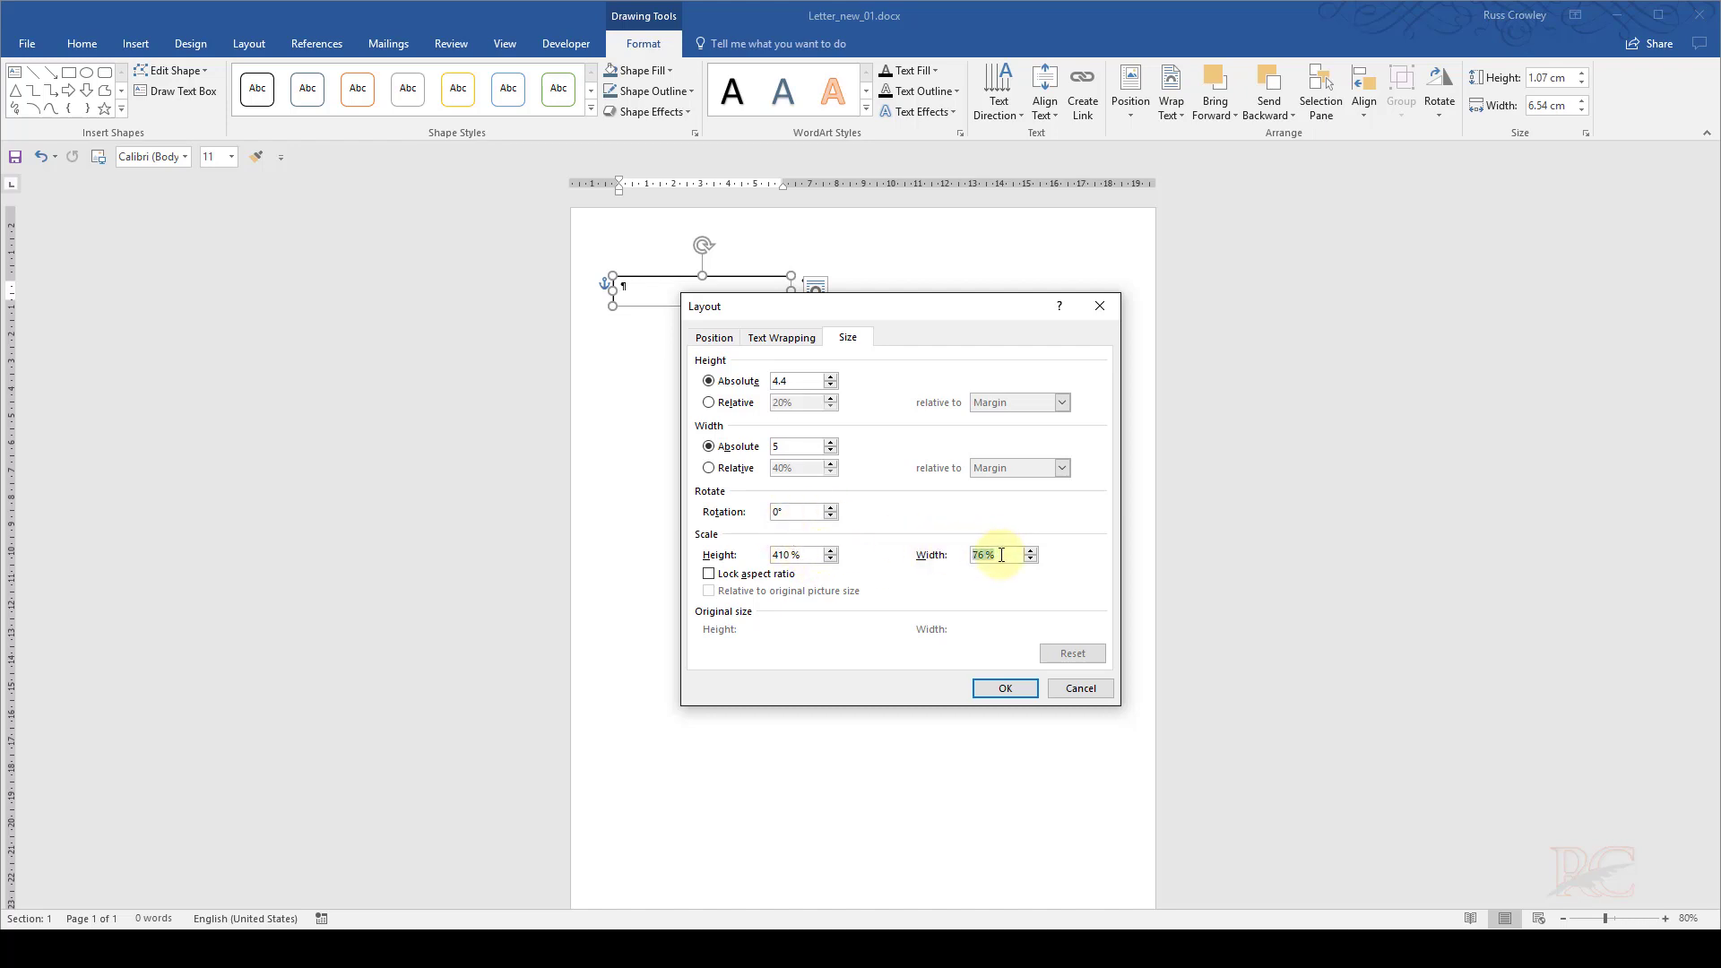
left_click(997, 688)
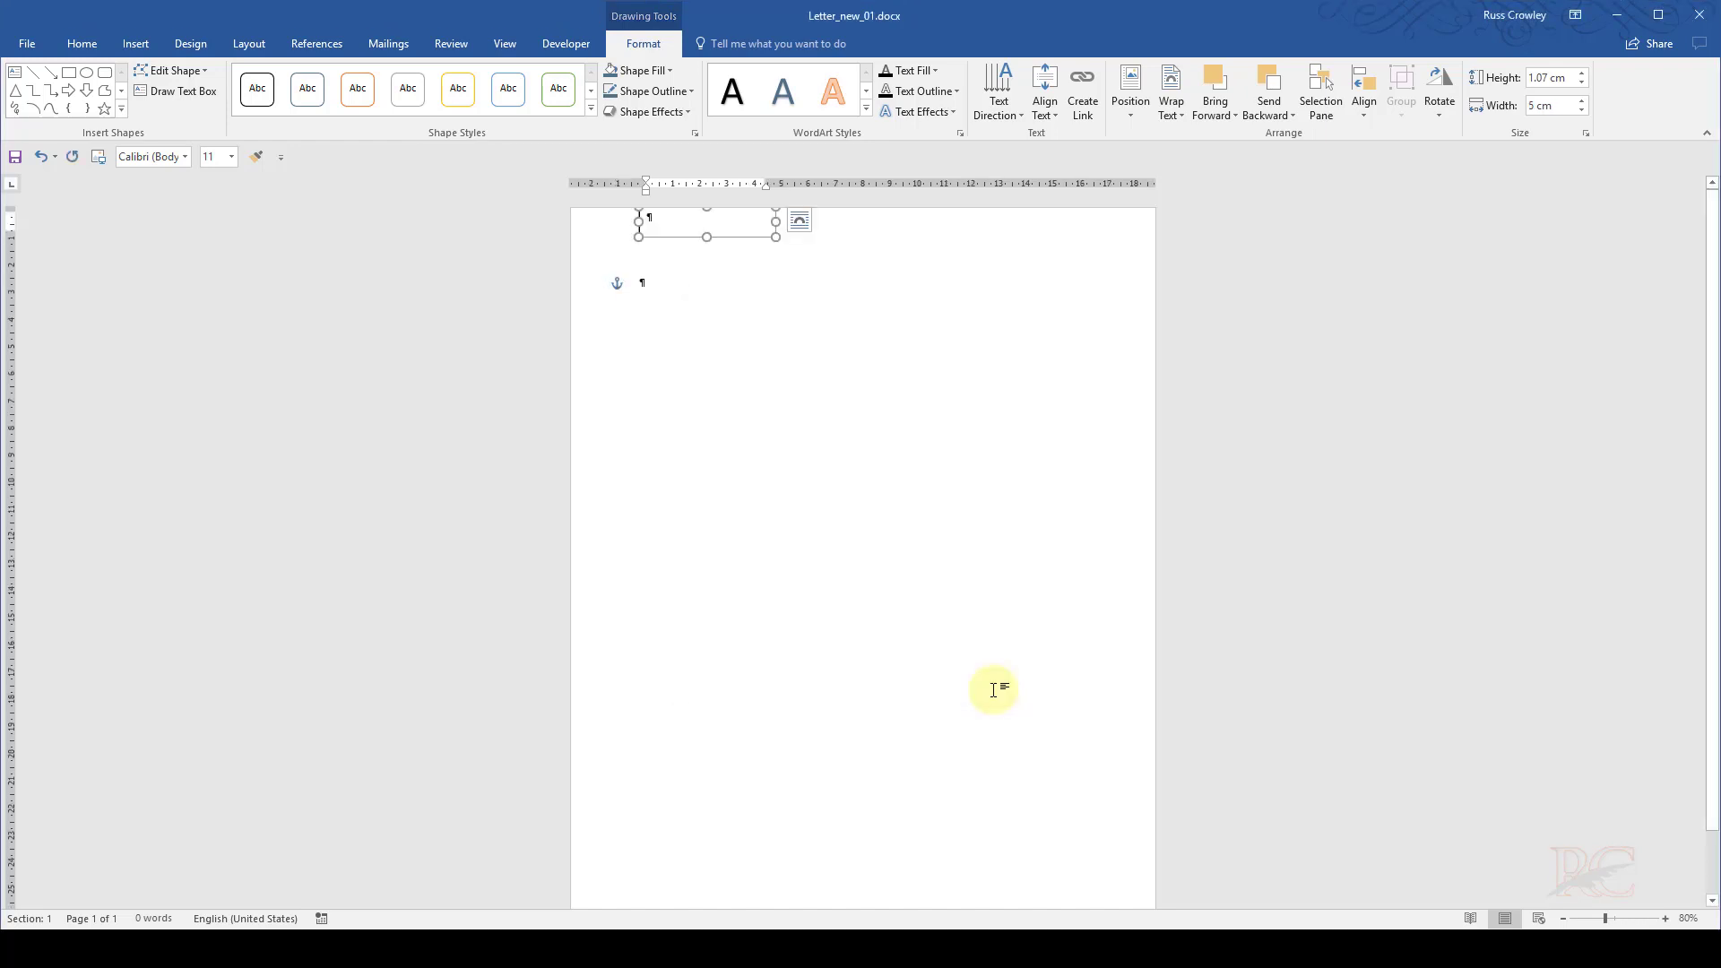
- Re-enter the text box's height as 4.4 cm in its Layout dialog and apply it
right_click(741, 239)
left_click(849, 561)
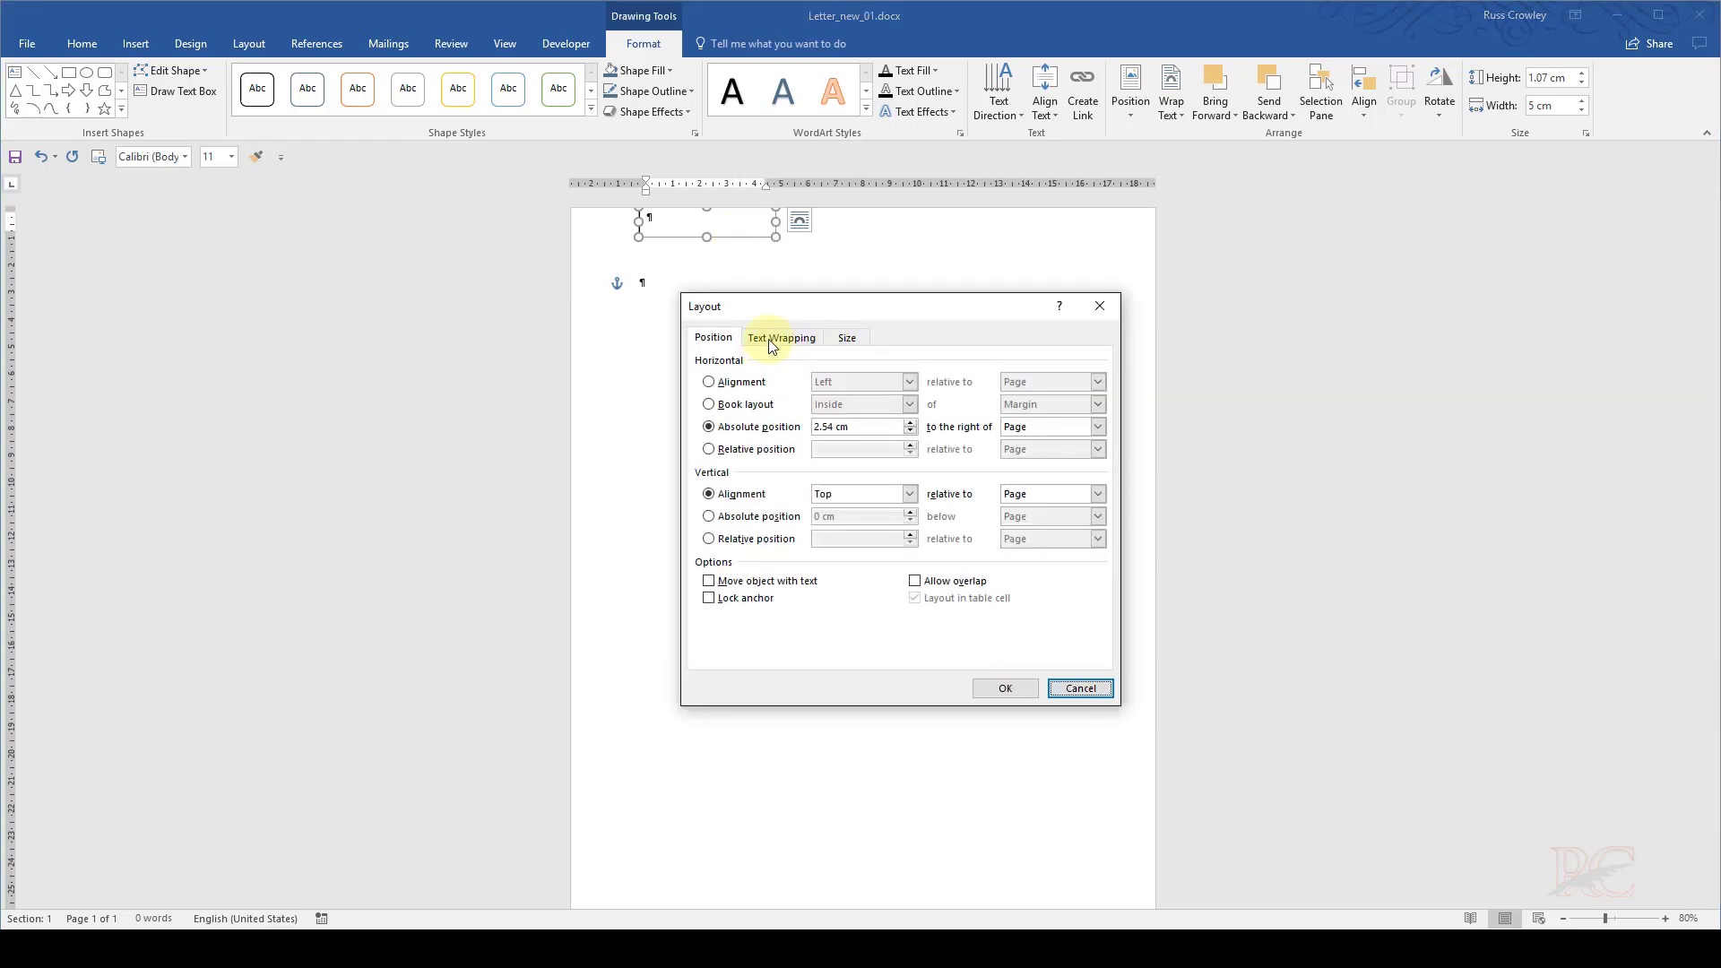
left_click(771, 338)
left_click(846, 338)
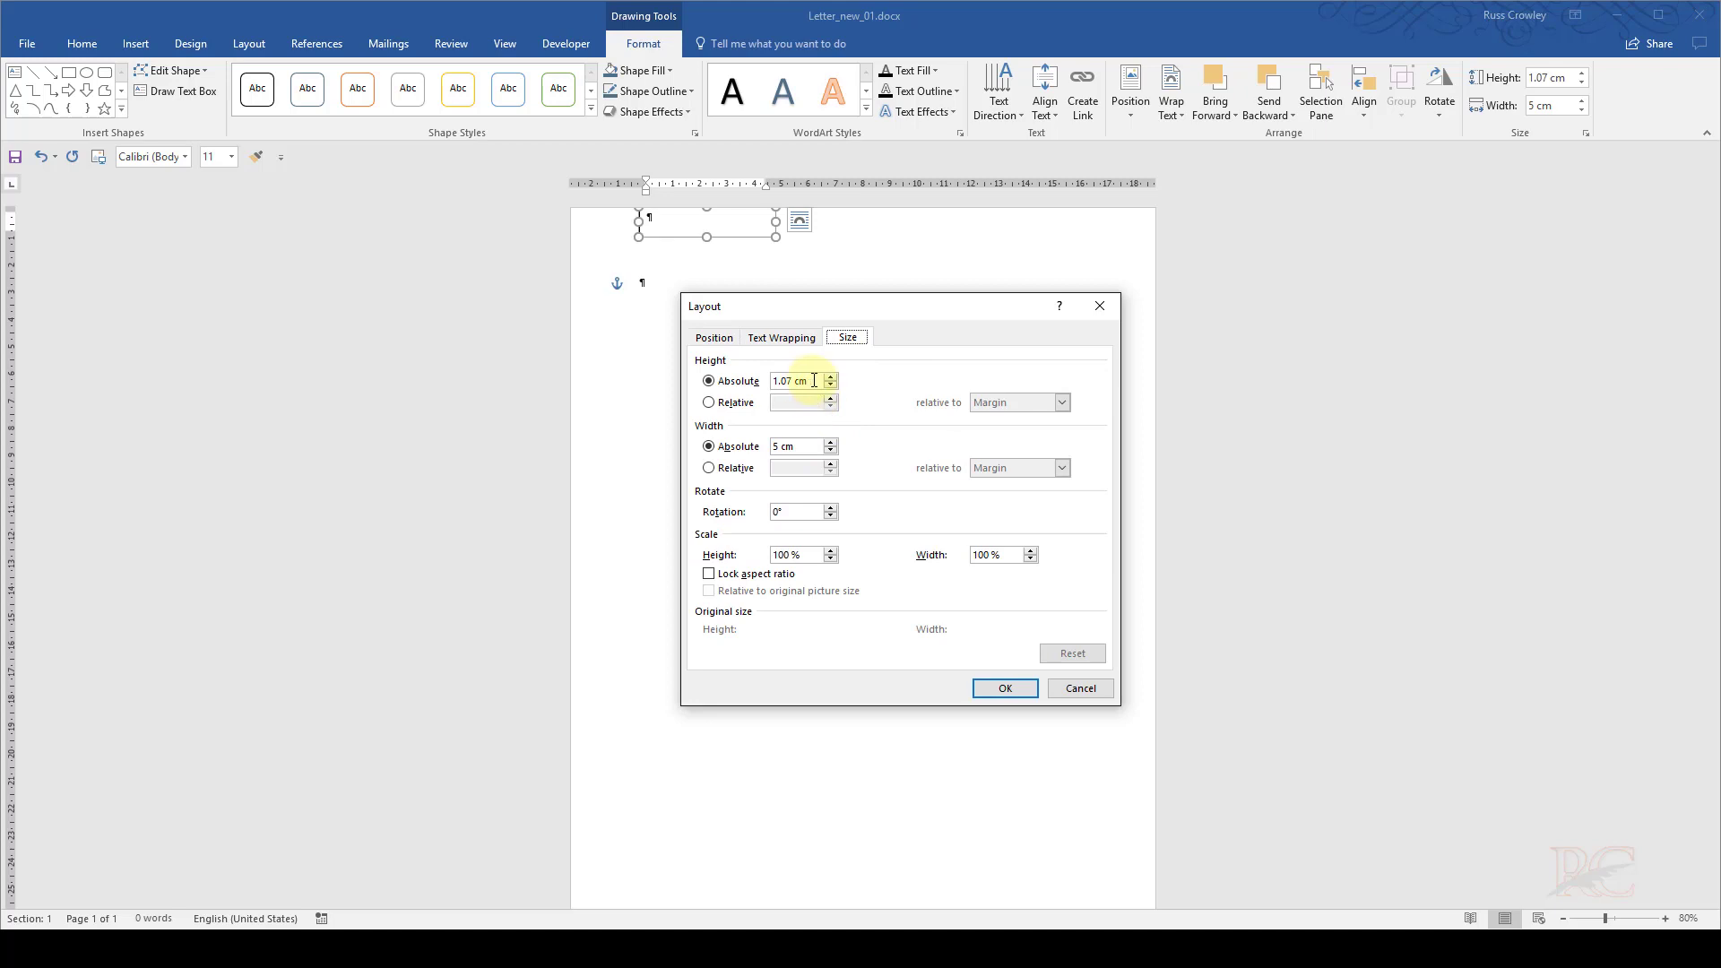
left_click_drag(814, 380, 652, 367)
type("4.4")
left_click(789, 555)
left_click(1009, 686)
- Reopen the Layout dialog to verify the wrapping and 4.4 × 5 cm size, then close it
right_click(694, 324)
left_click(807, 651)
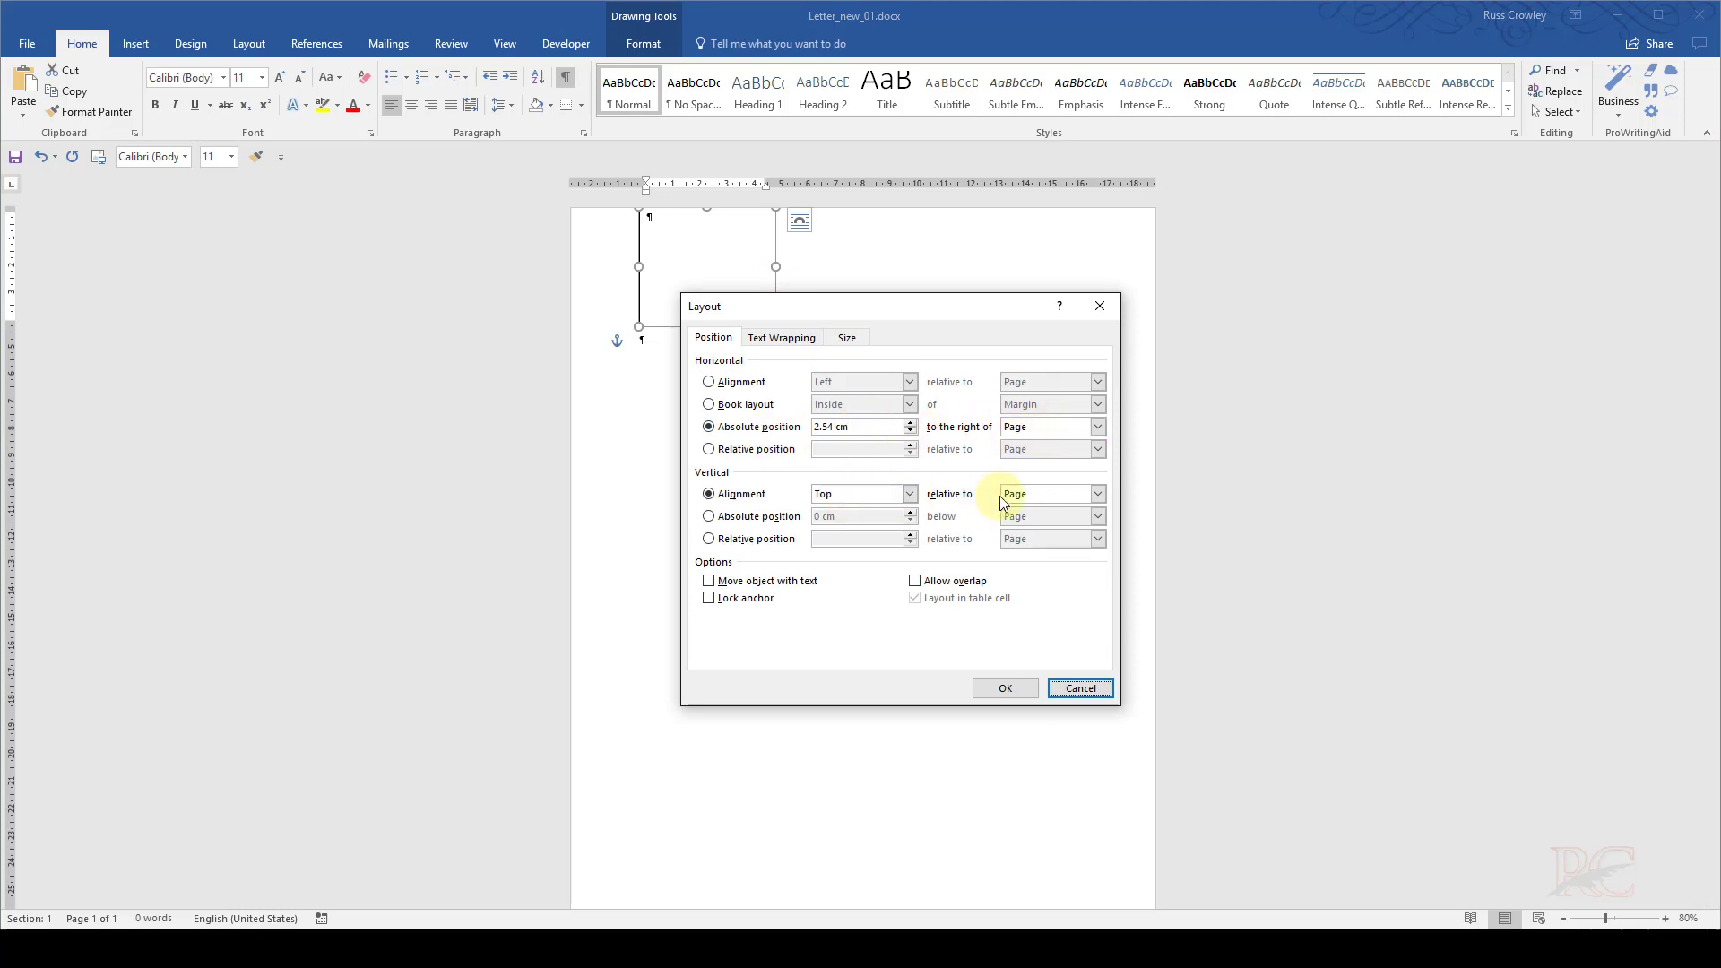
left_click(789, 337)
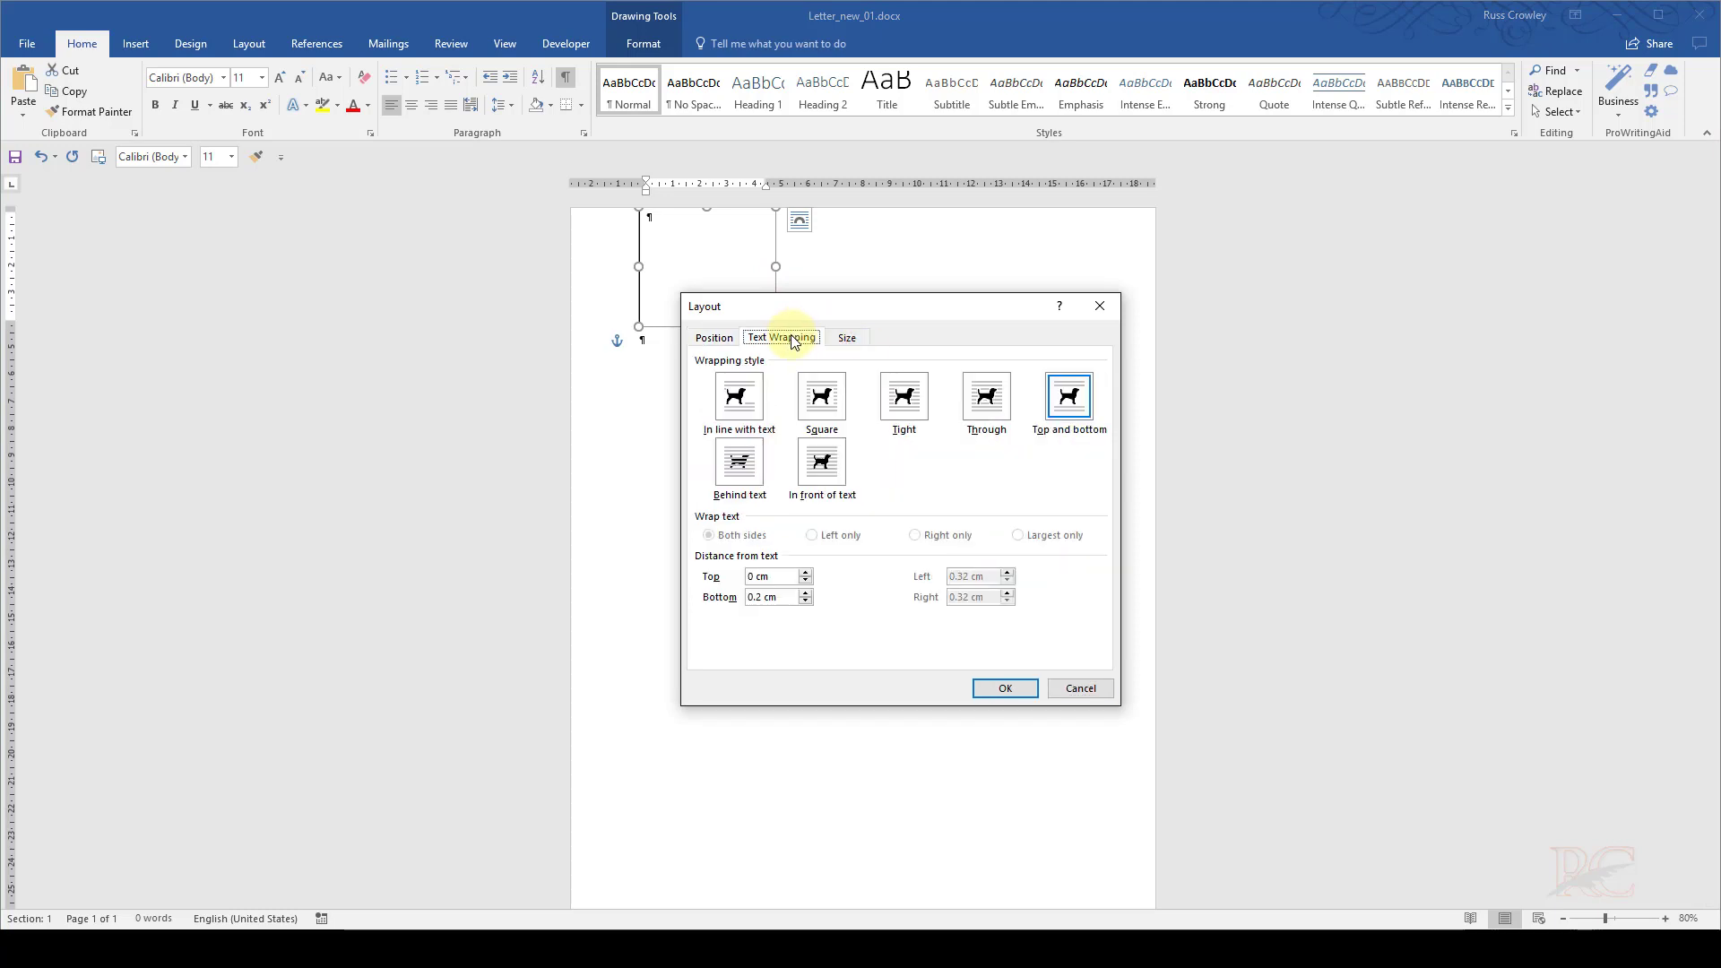
left_click(843, 337)
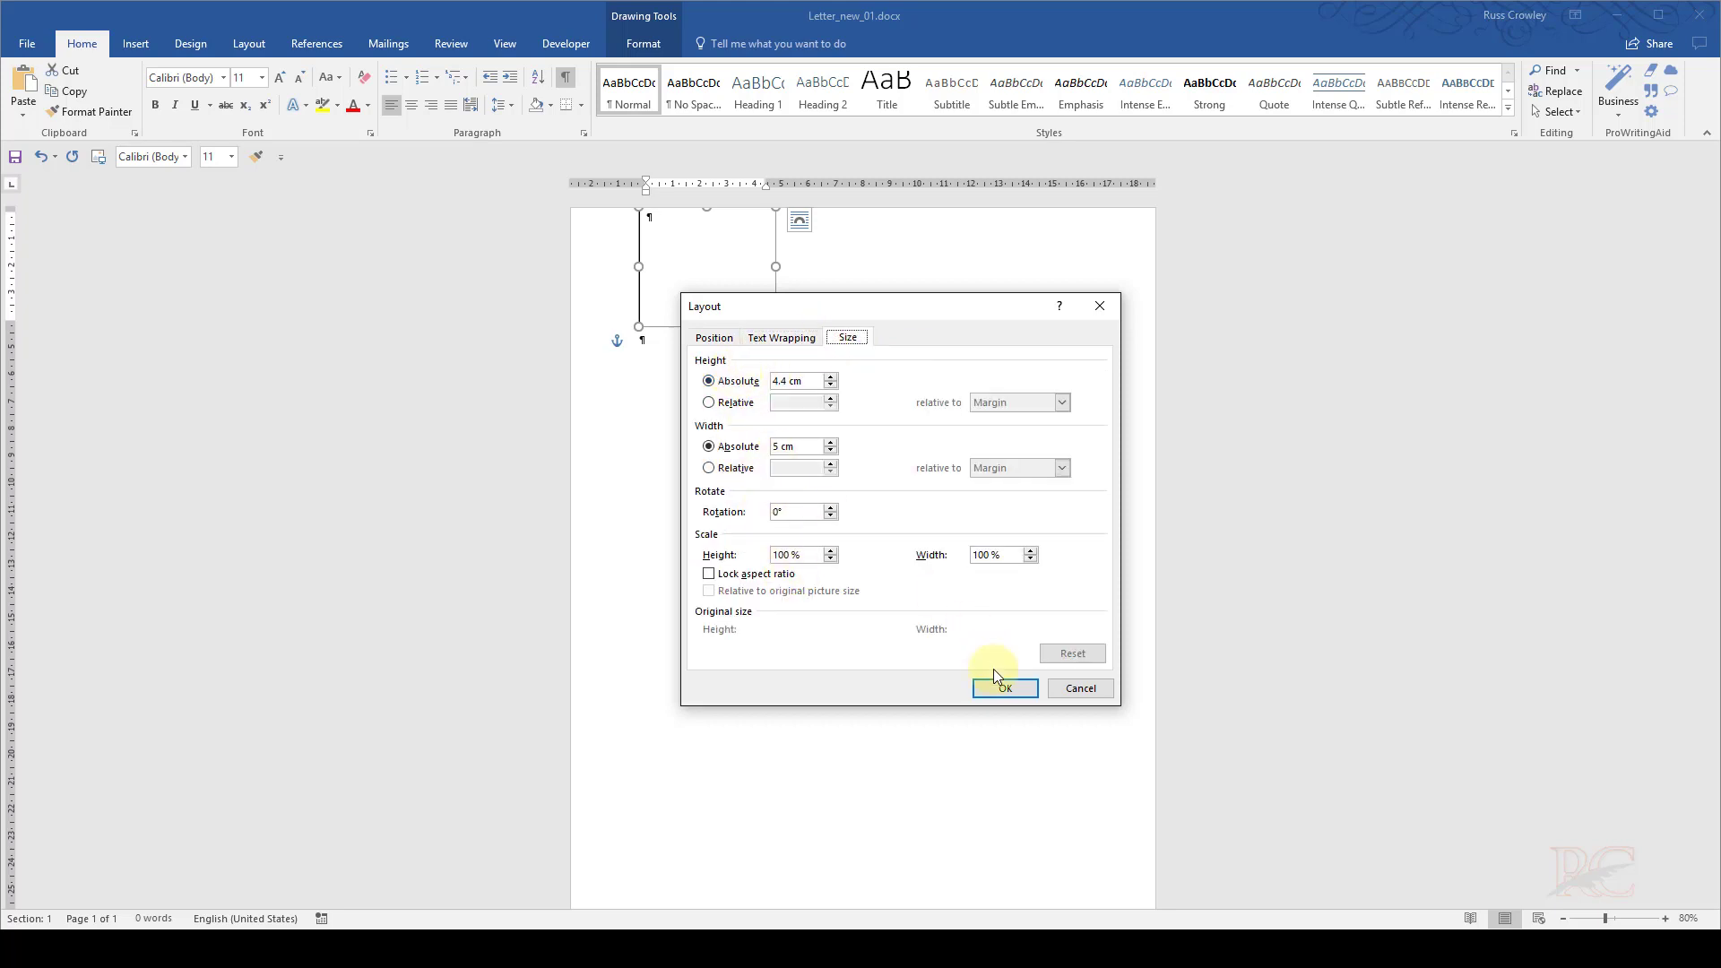
left_click(1006, 688)
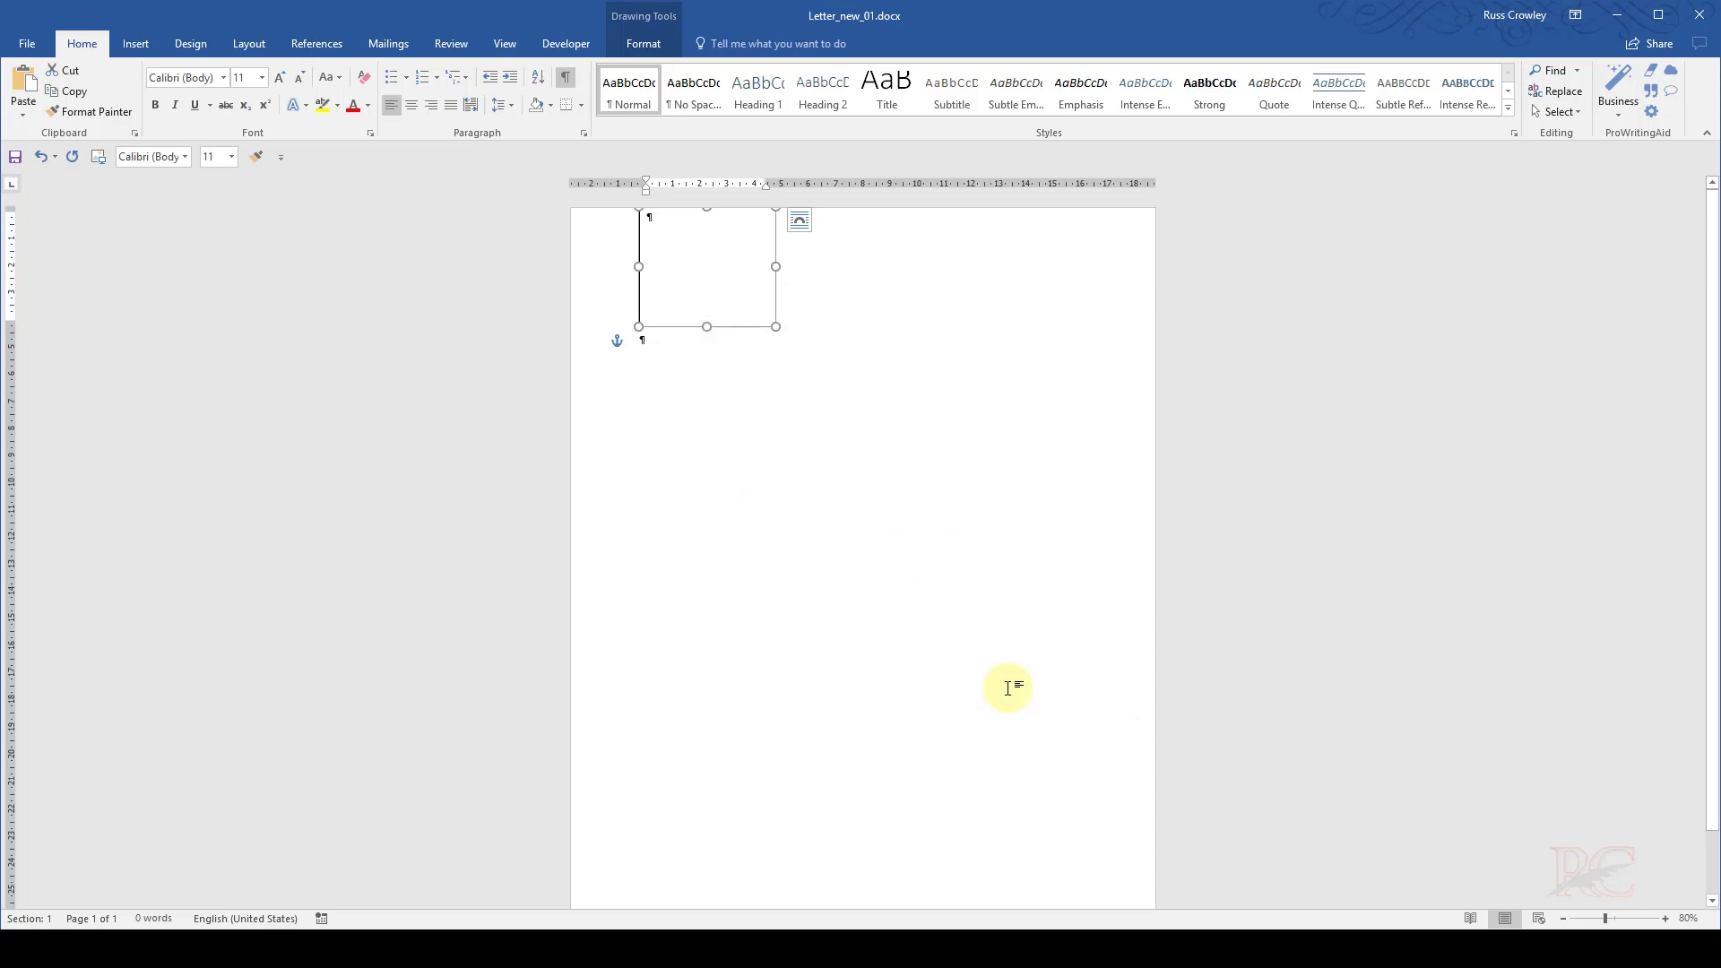